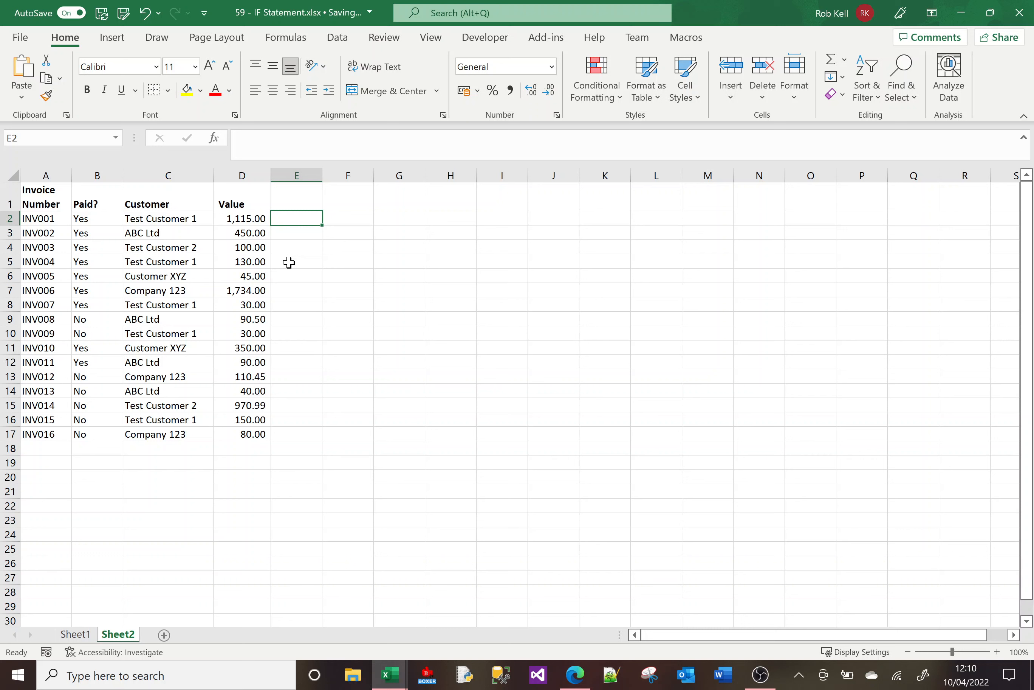
- Enter =IF(B2="yes","Its true","Its false") in cell E2 to test the first invoice's paid status
{"action": "type", "text": "="}
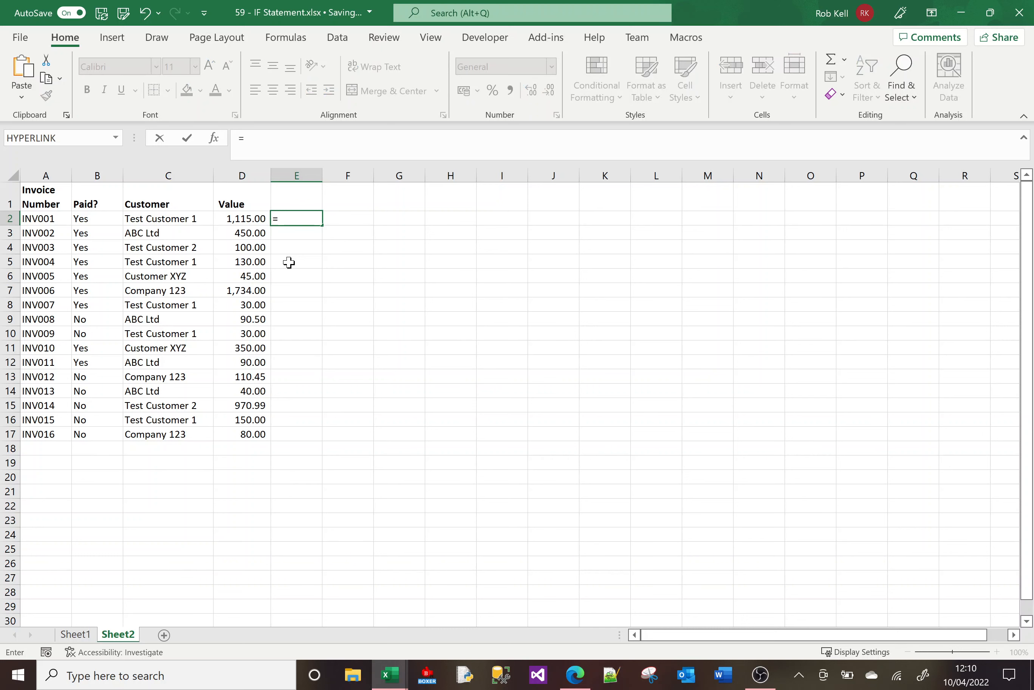
{"action": "type", "text": "if"}
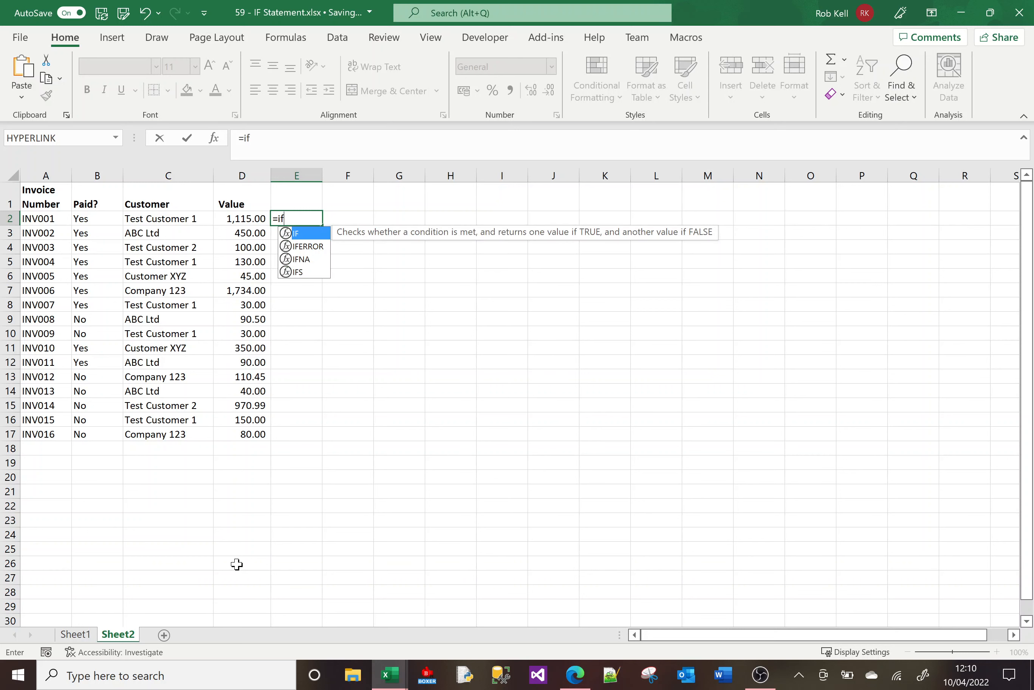
{"action": "type", "text": "("}
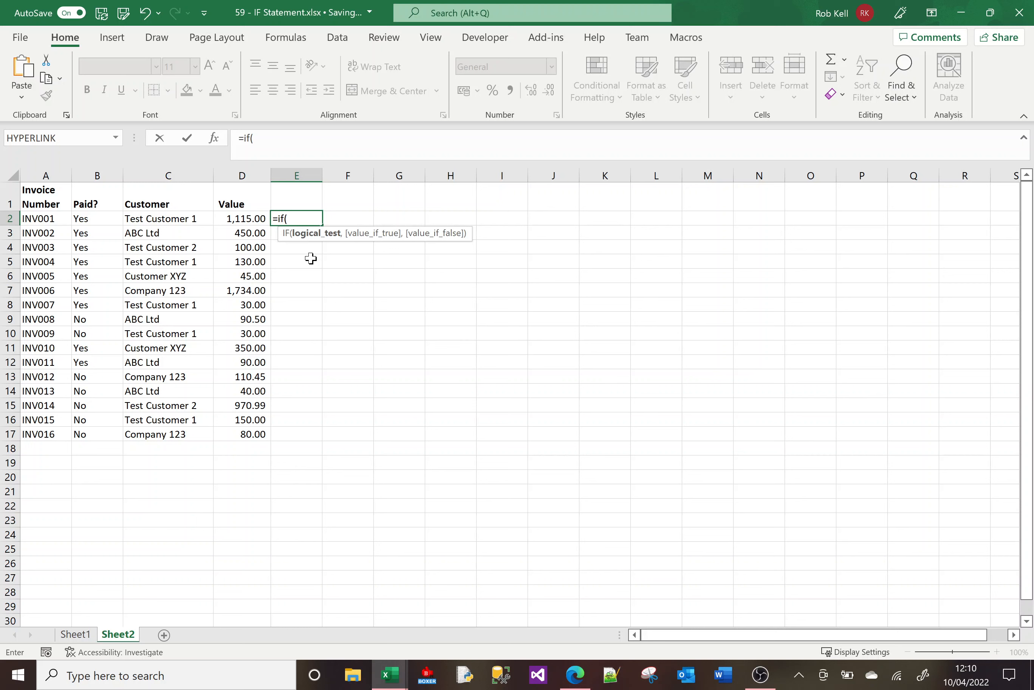
{"action": "left_click", "coordinate": [99, 221]}
{"action": "type", "text": "=\"yes\""}
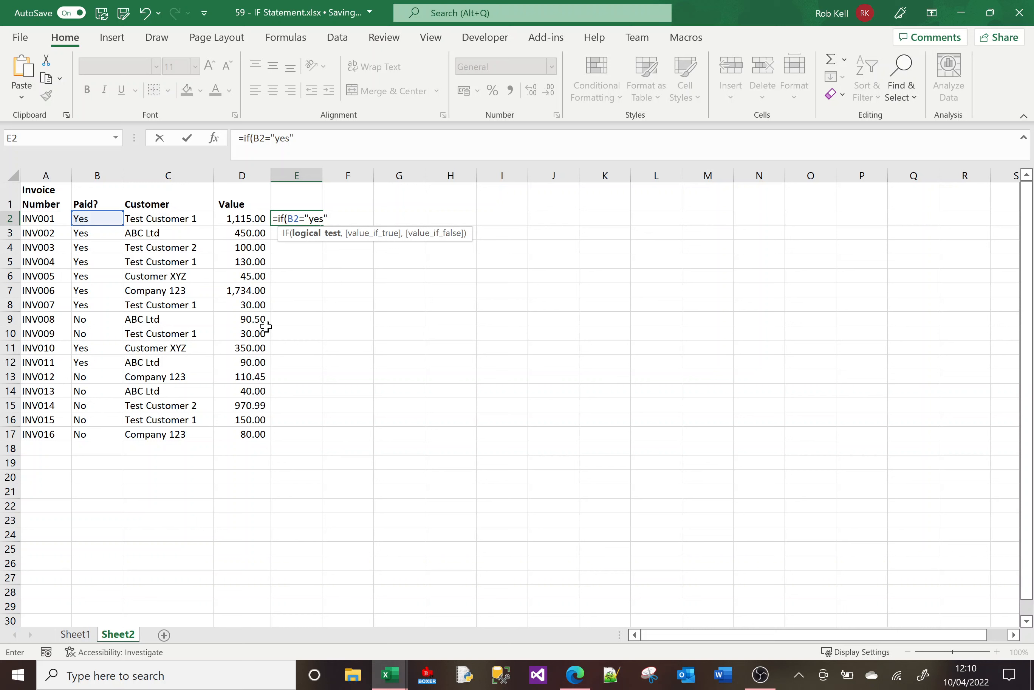
{"action": "type", "text": ","}
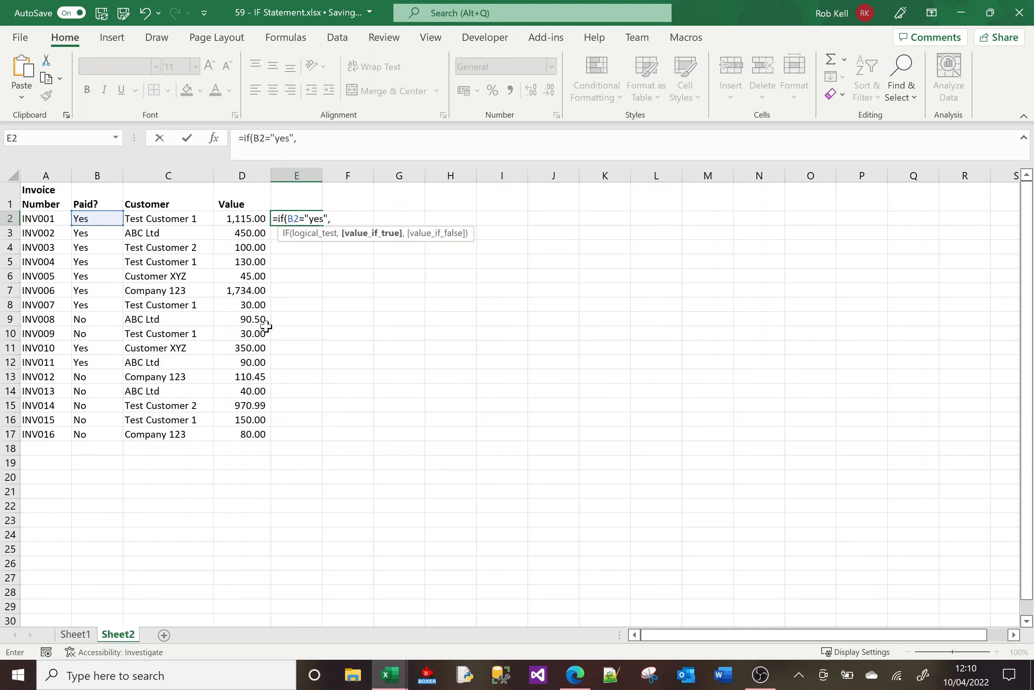
{"action": "type", "text": "\"Its true\","}
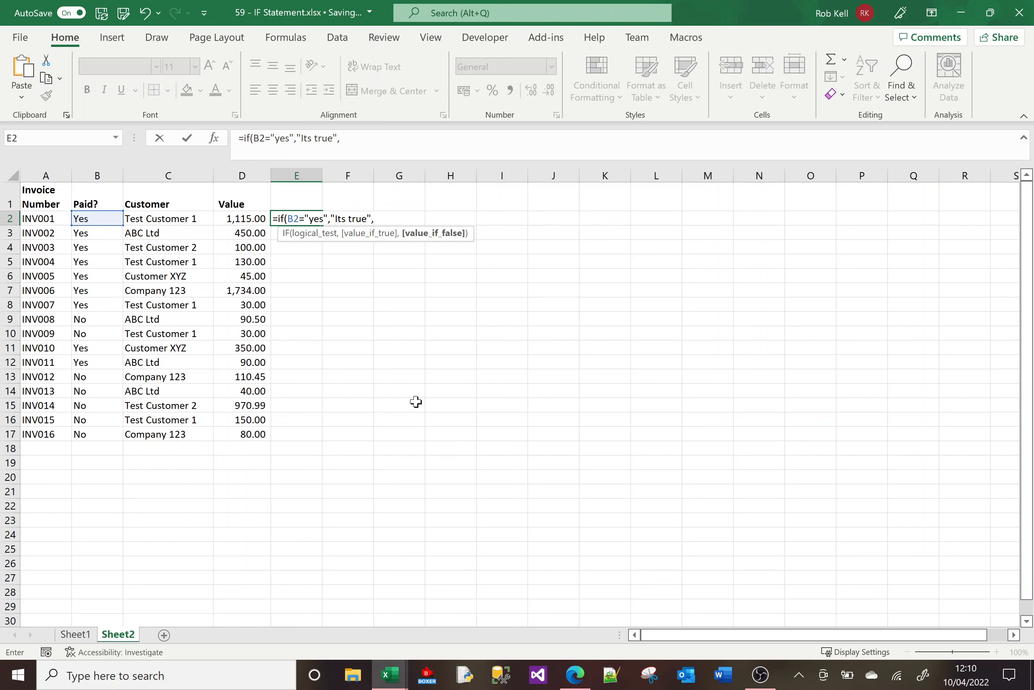
{"action": "type", "text": "\"Its false\")"}
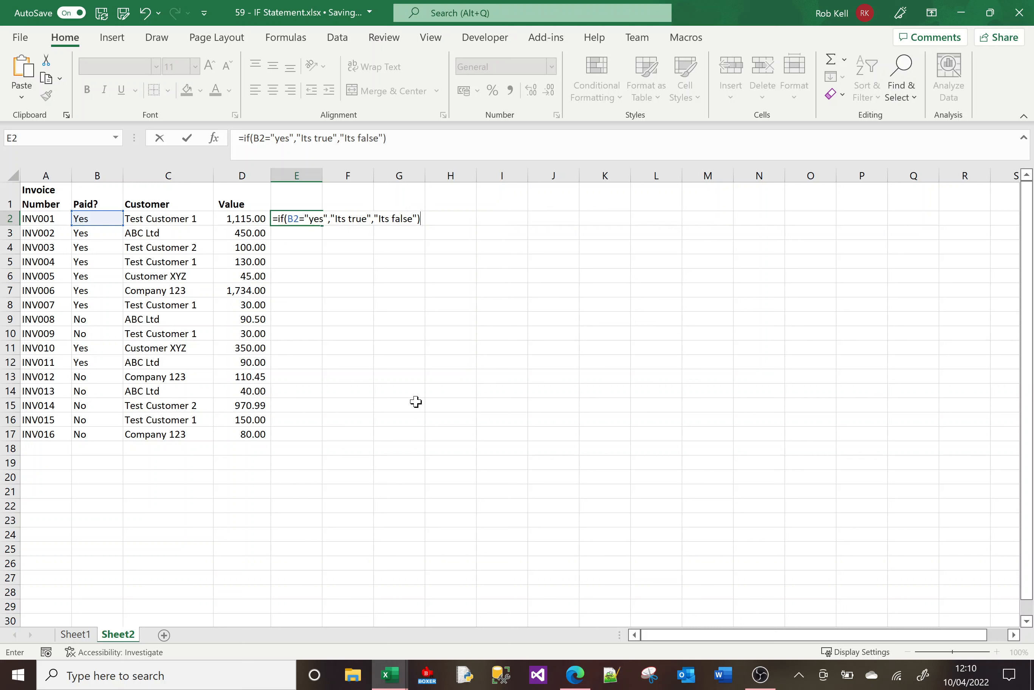
{"action": "key", "text": "Return"}
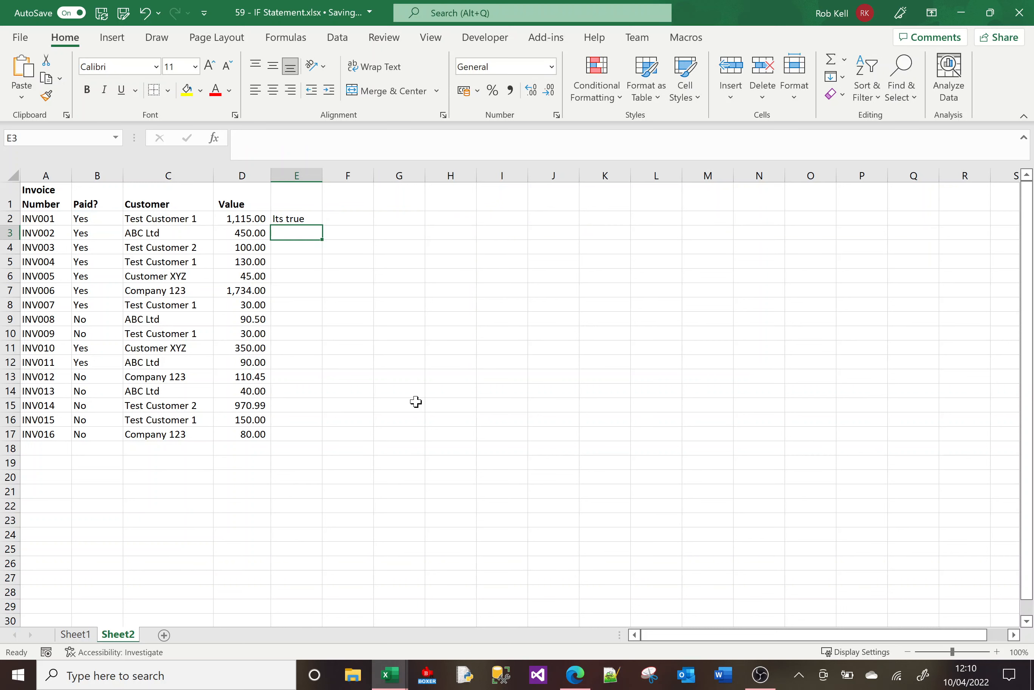
- Fill the E2 formula down to E17 and compare the result for INV008 with its Paid? value
{"action": "left_click", "coordinate": [304, 218]}
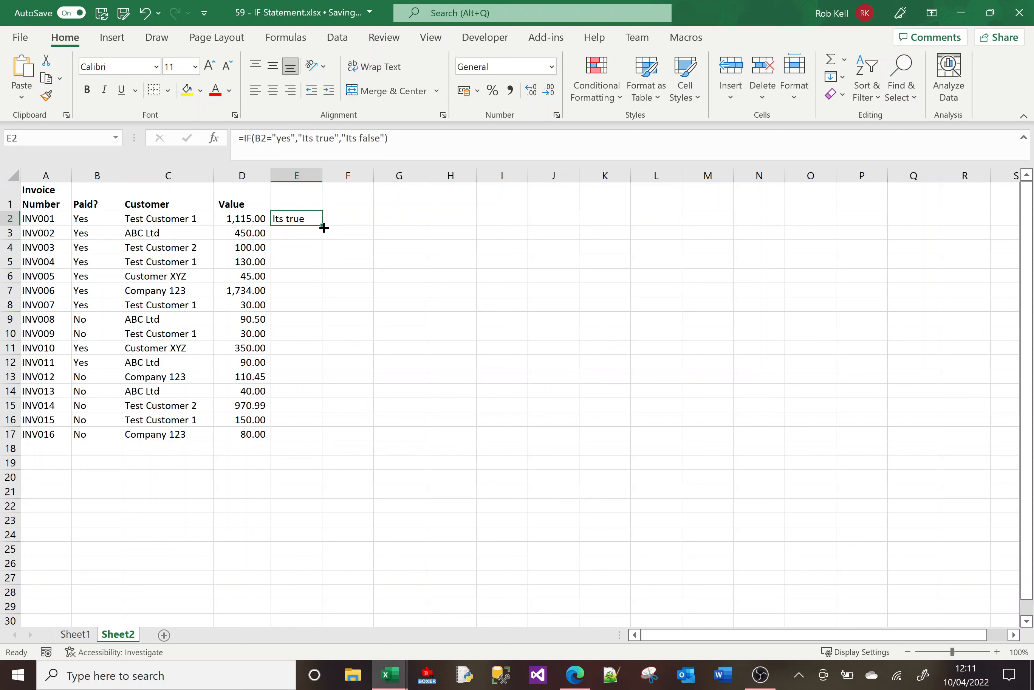
{"action": "left_click_drag", "start_coordinate": [323, 227], "coordinate": [331, 440]}
{"action": "left_click", "coordinate": [392, 366]}
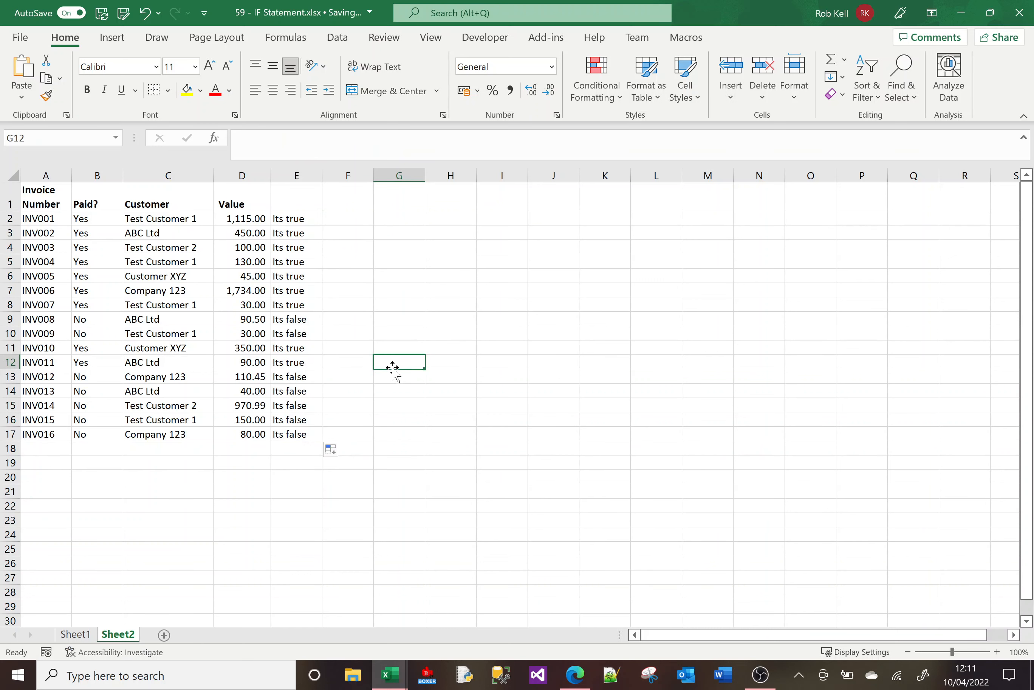
{"action": "left_click", "coordinate": [299, 322]}
{"action": "left_click", "coordinate": [102, 319]}
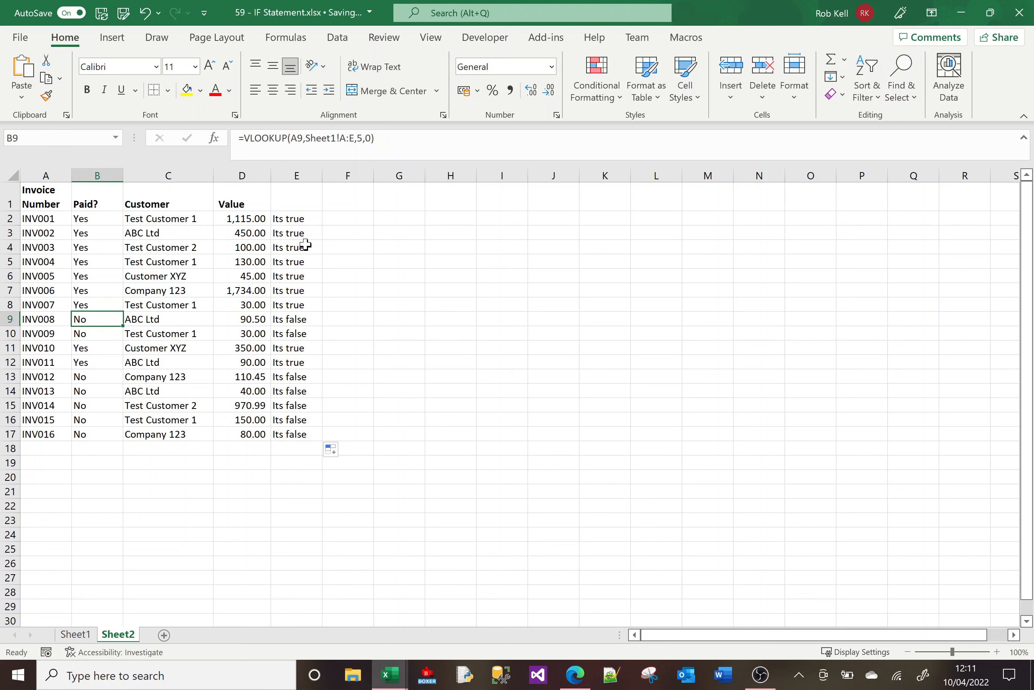
- Clear the text-result IF formulas from cells E2 to E17
{"action": "left_click", "coordinate": [299, 219]}
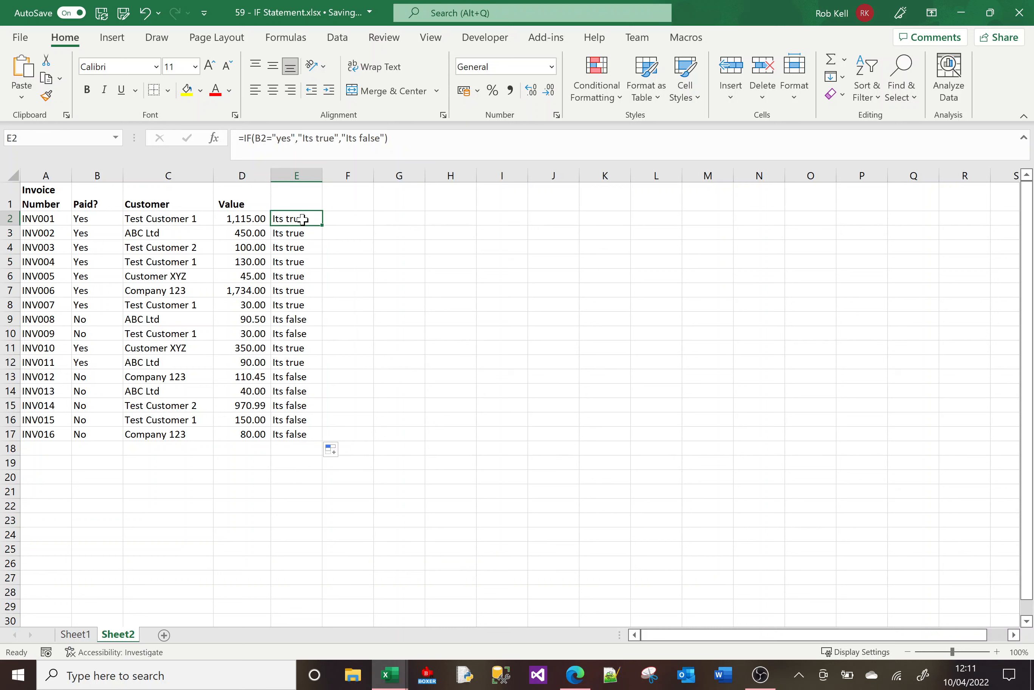
{"action": "left_click", "coordinate": [302, 433], "text": "shift"}
{"action": "key", "text": "Delete"}
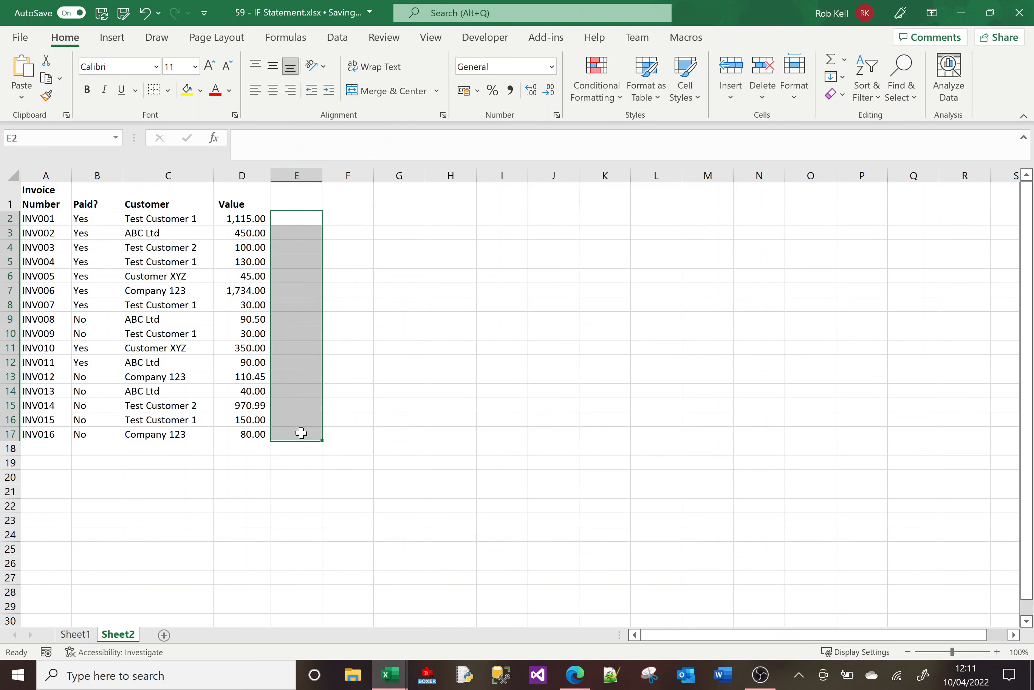
- Enter =IF(B2="Yes",TRUE,FALSE) in cell E2, using logical values as the two results
{"action": "key", "text": "Up"}
{"action": "key", "text": "Down"}
{"action": "type", "text": "="}
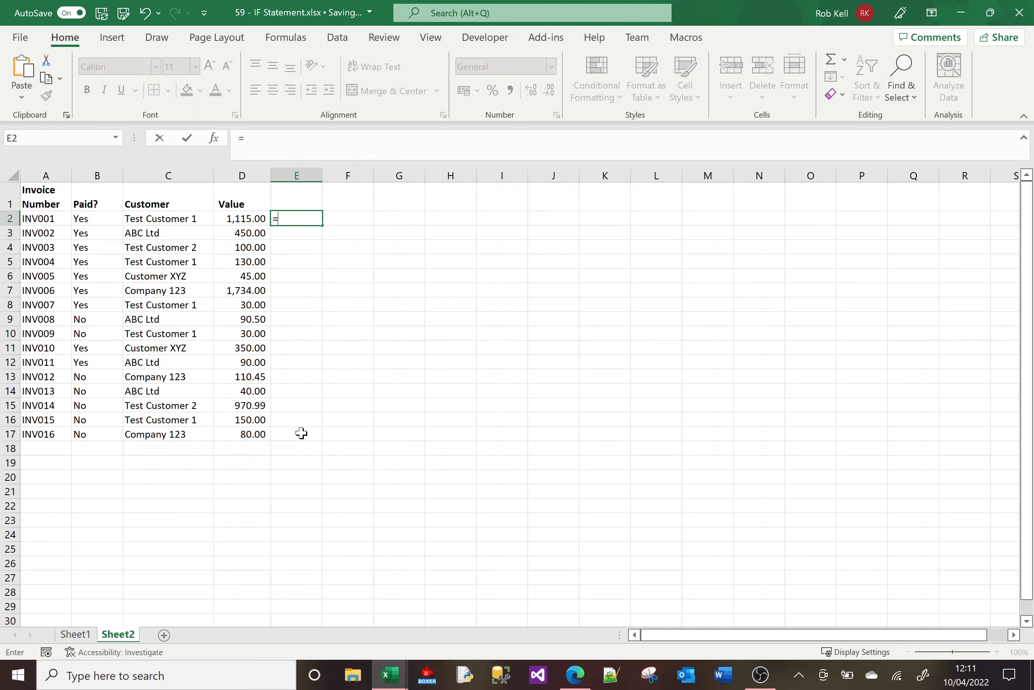
{"action": "type", "text": "if("}
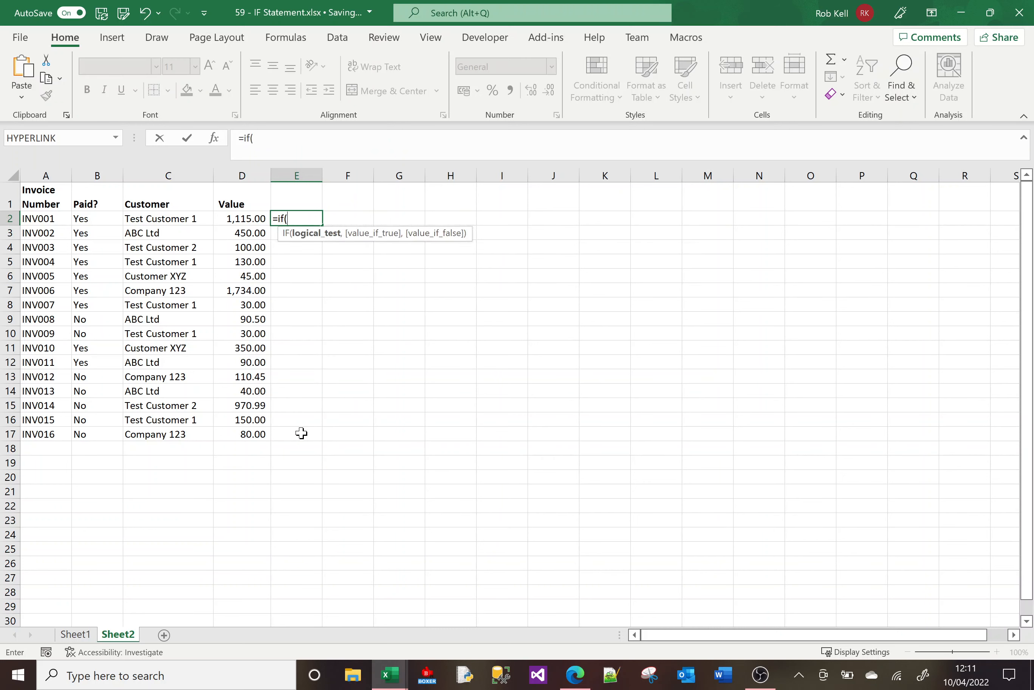
{"action": "left_click", "coordinate": [91, 218]}
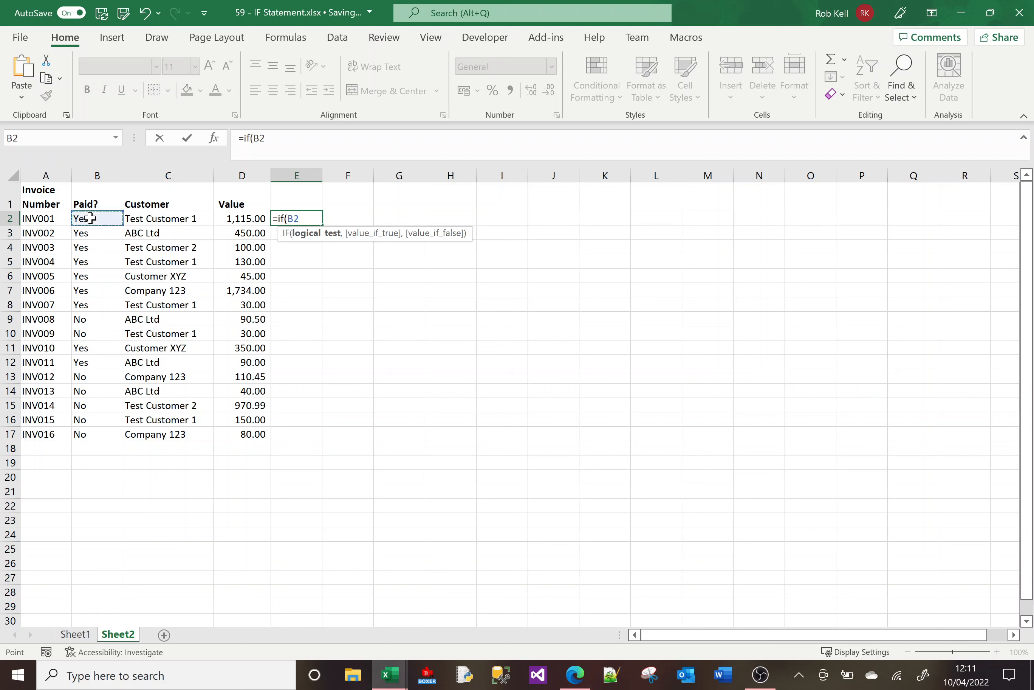
{"action": "type", "text": "=\"Yes\","}
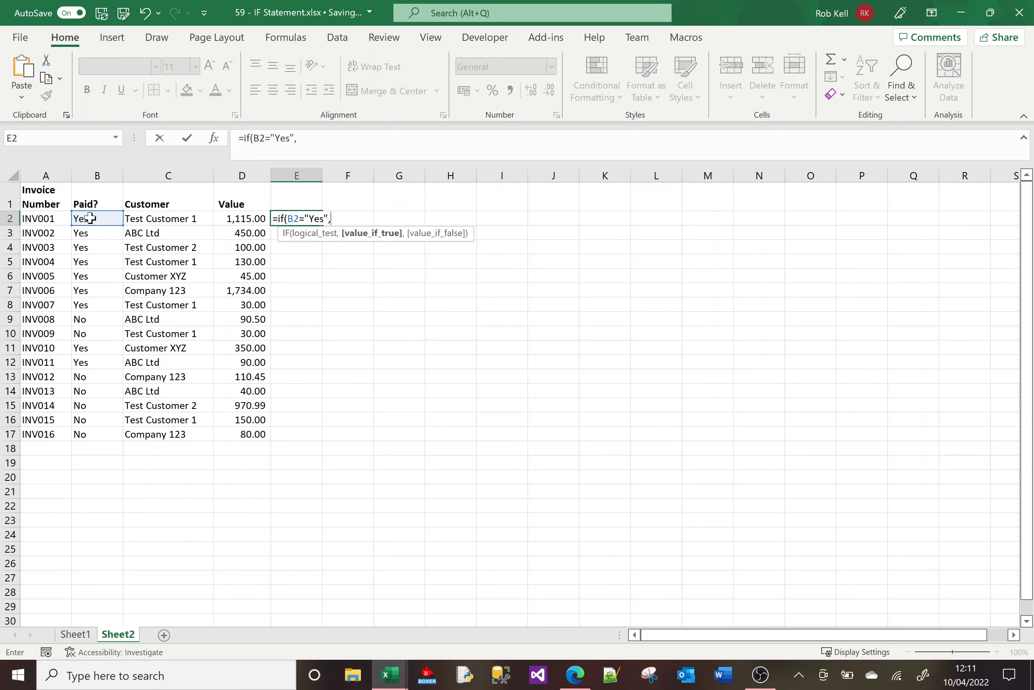
{"action": "type", "text": "true"}
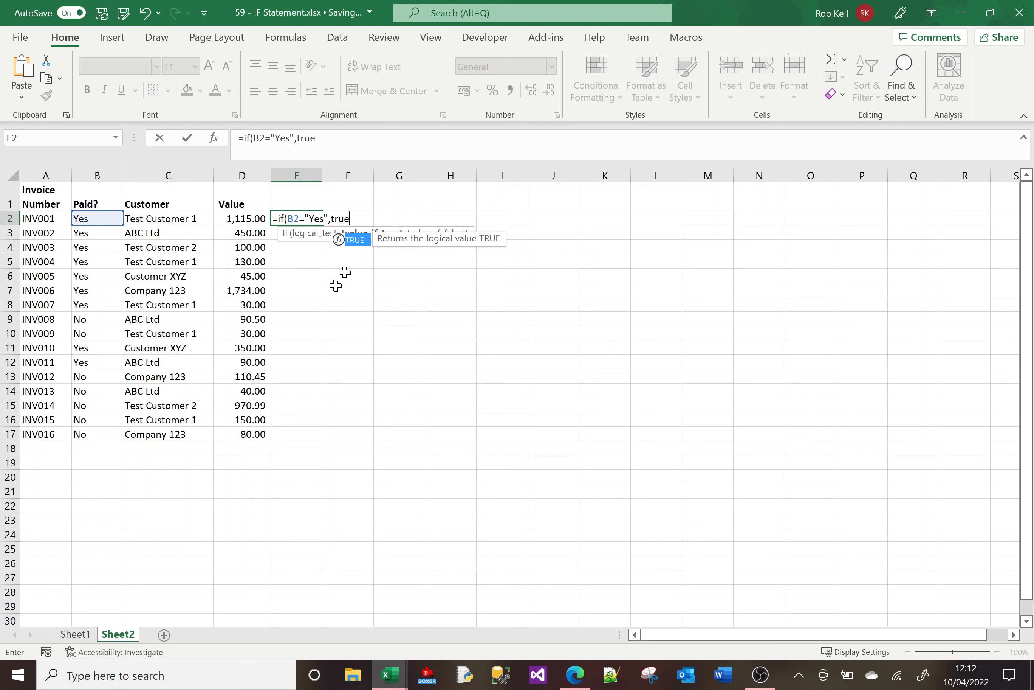
{"action": "key", "text": "Tab"}
{"action": "type", "text": ","}
{"action": "type", "text": "false"}
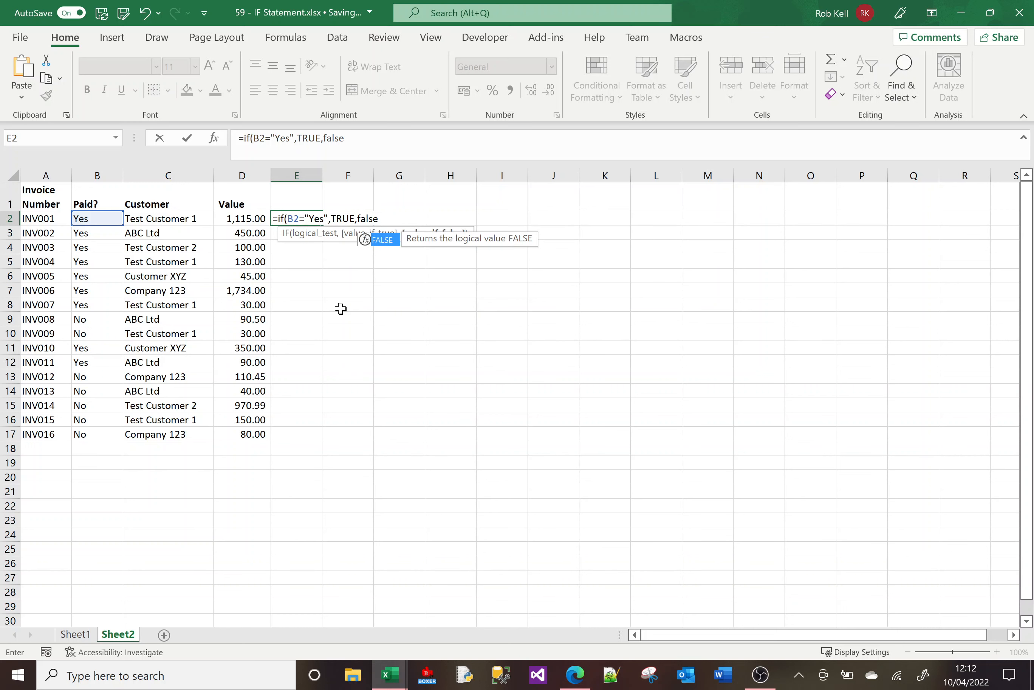
{"action": "key", "text": "Tab"}
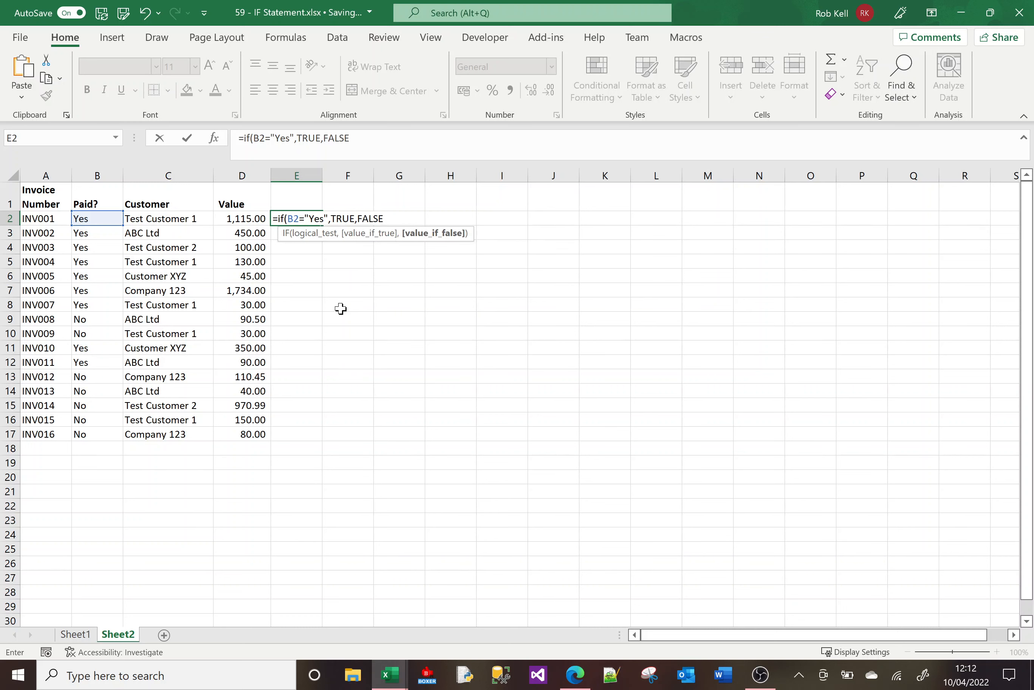
{"action": "type", "text": ")"}
{"action": "key", "text": "Return"}
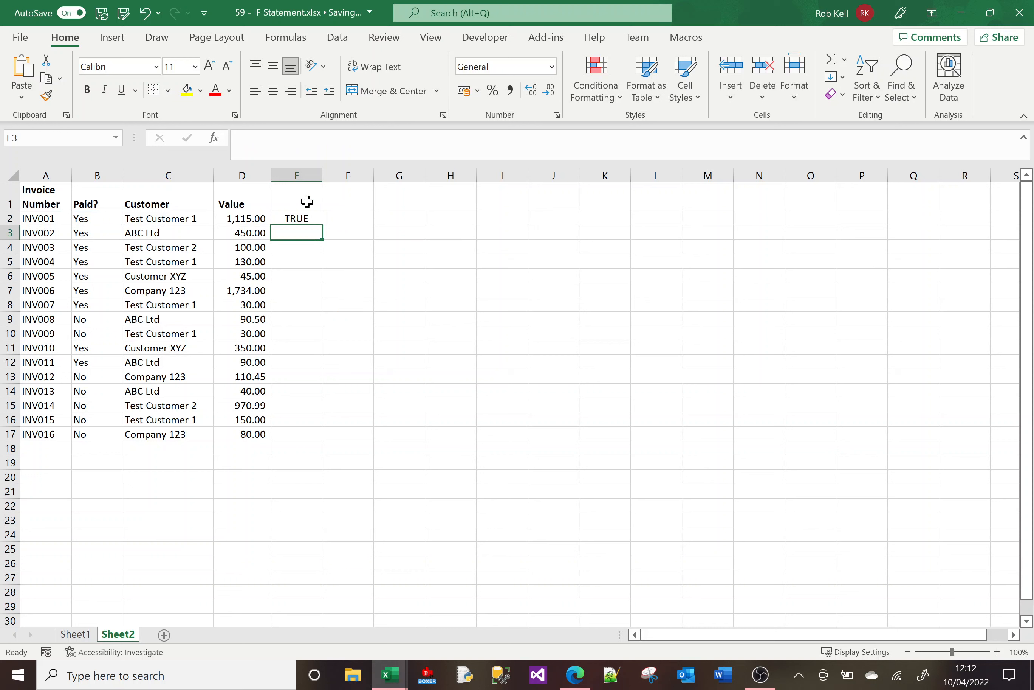
- Fill the TRUE/FALSE formula from E2 down through the last invoice row and clear the extra cell E18
{"action": "left_click", "coordinate": [299, 218]}
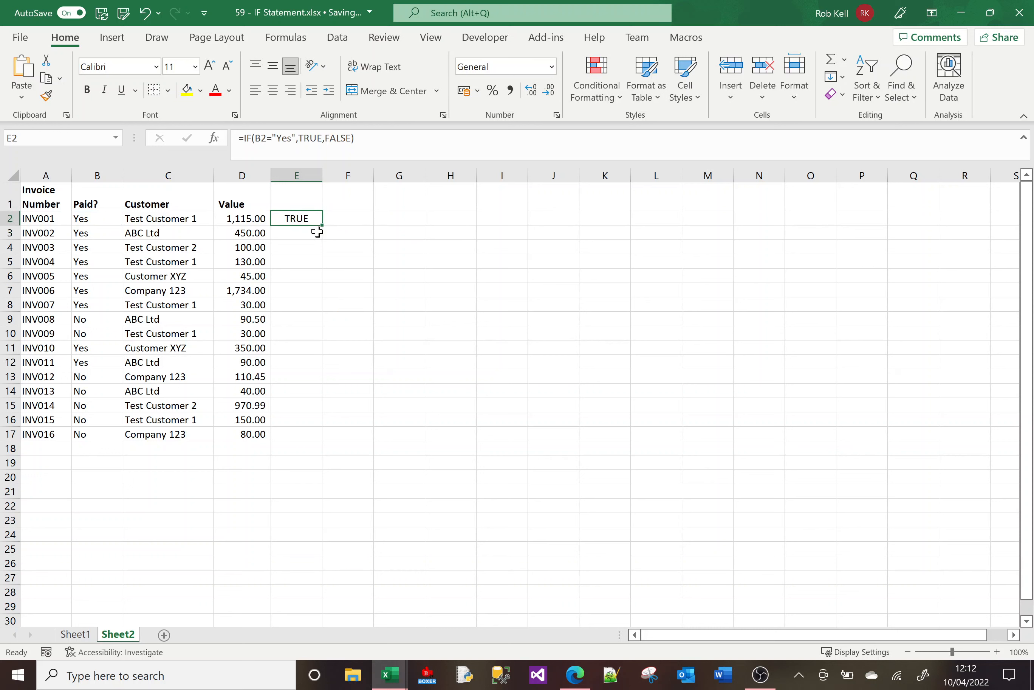
{"action": "left_click_drag", "start_coordinate": [321, 225], "coordinate": [331, 453]}
{"action": "left_click", "coordinate": [317, 451]}
{"action": "key", "text": "Delete"}
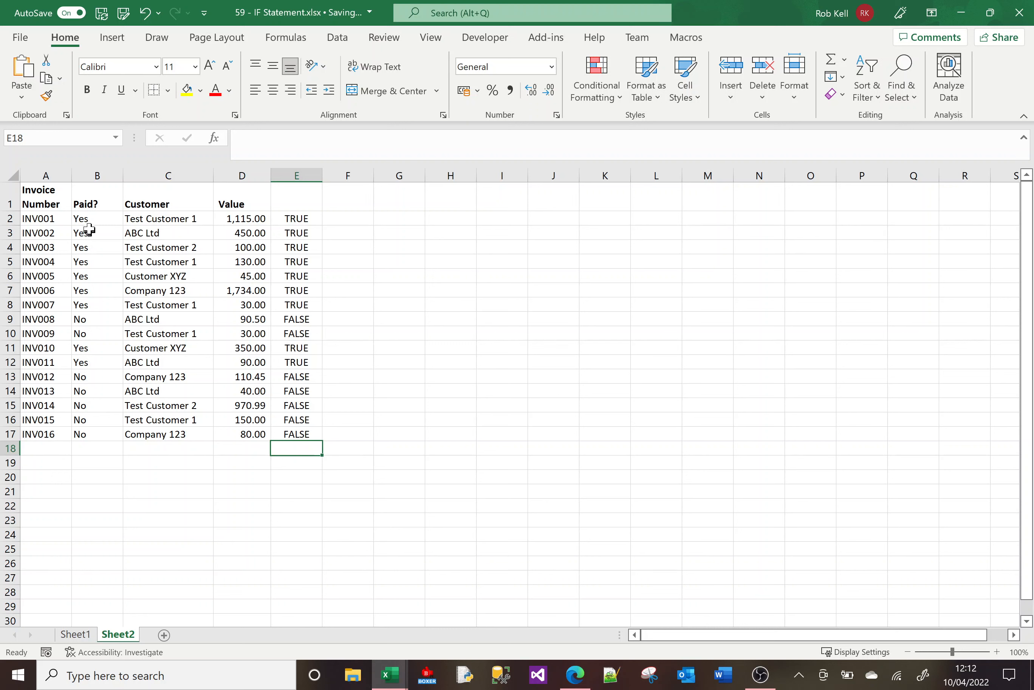
- Clear the TRUE/FALSE formulas from cells E2 to E17
{"action": "left_click", "coordinate": [300, 221]}
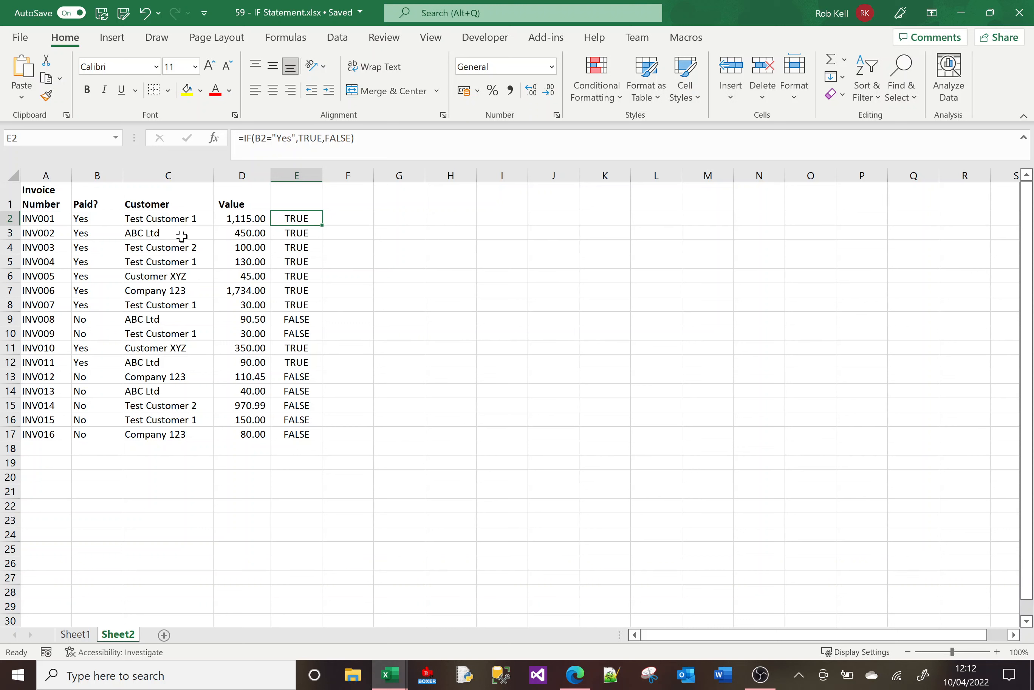
{"action": "left_click", "coordinate": [300, 435], "text": "shift"}
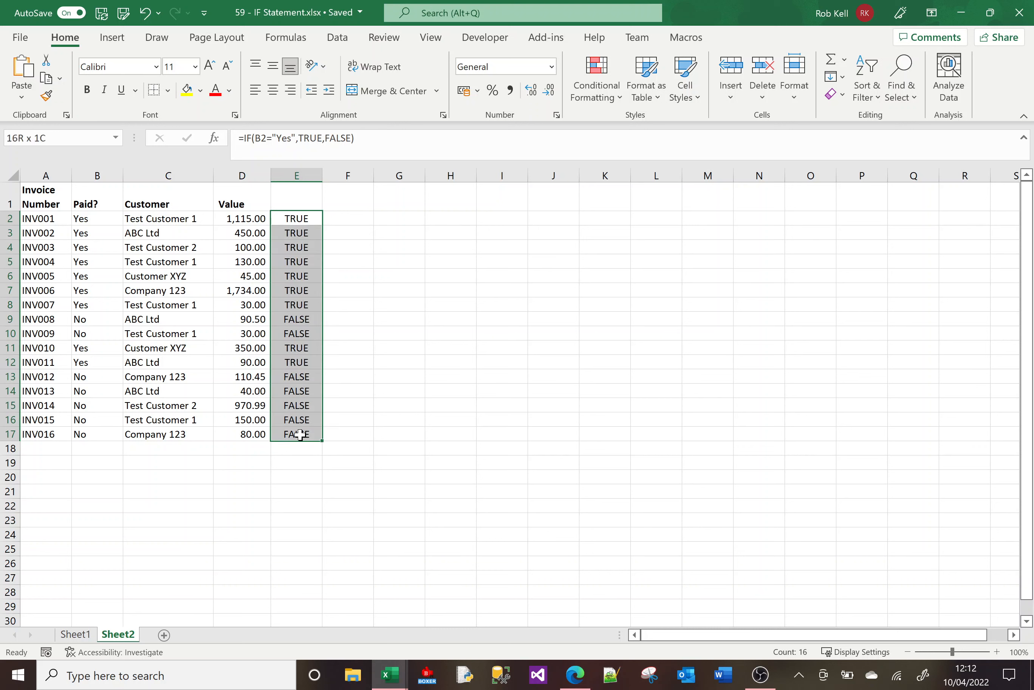
{"action": "key", "text": "Delete"}
- Start an IF formula in cell E2 with the logical test B2="Yes"
{"action": "key", "text": "Up"}
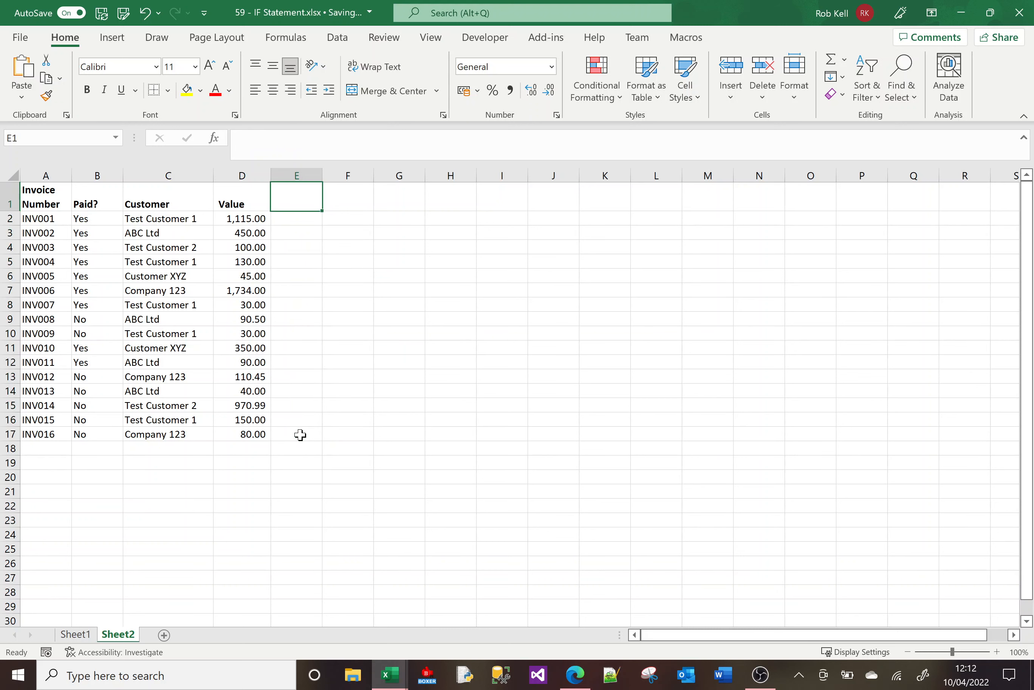
{"action": "key", "text": "Down"}
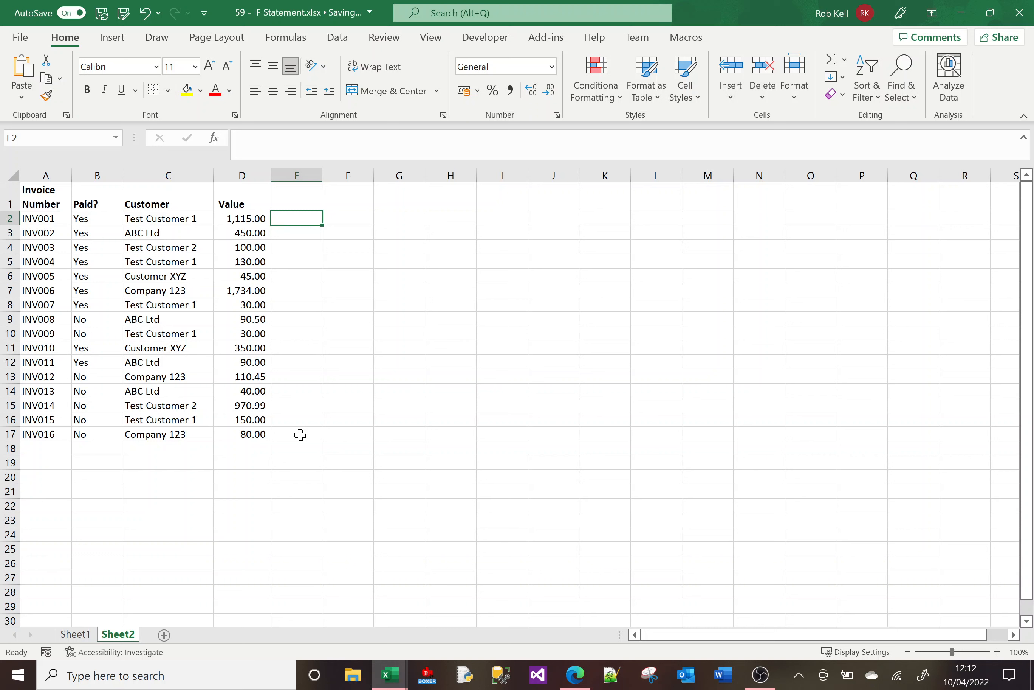
{"action": "type", "text": "="}
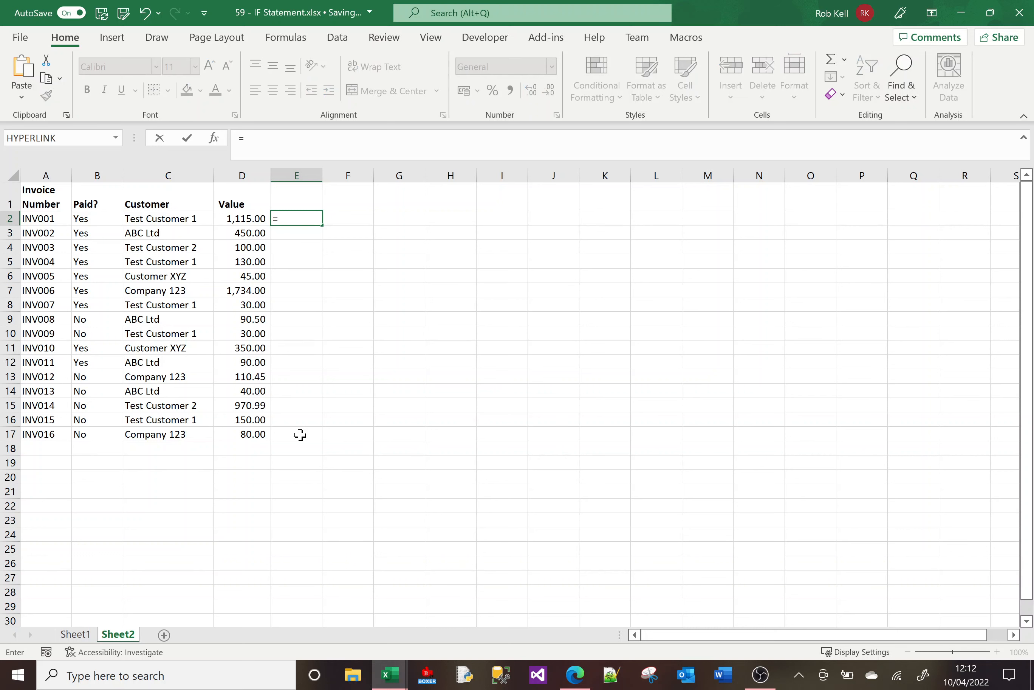
{"action": "type", "text": "IF("}
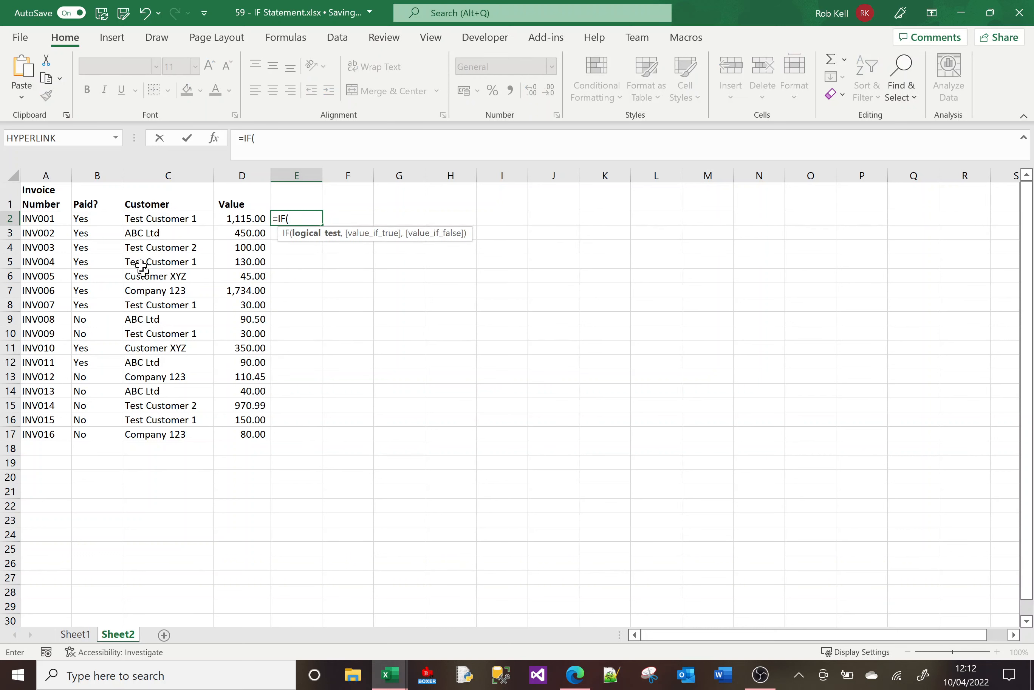
{"action": "left_click", "coordinate": [103, 217]}
{"action": "type", "text": "="}
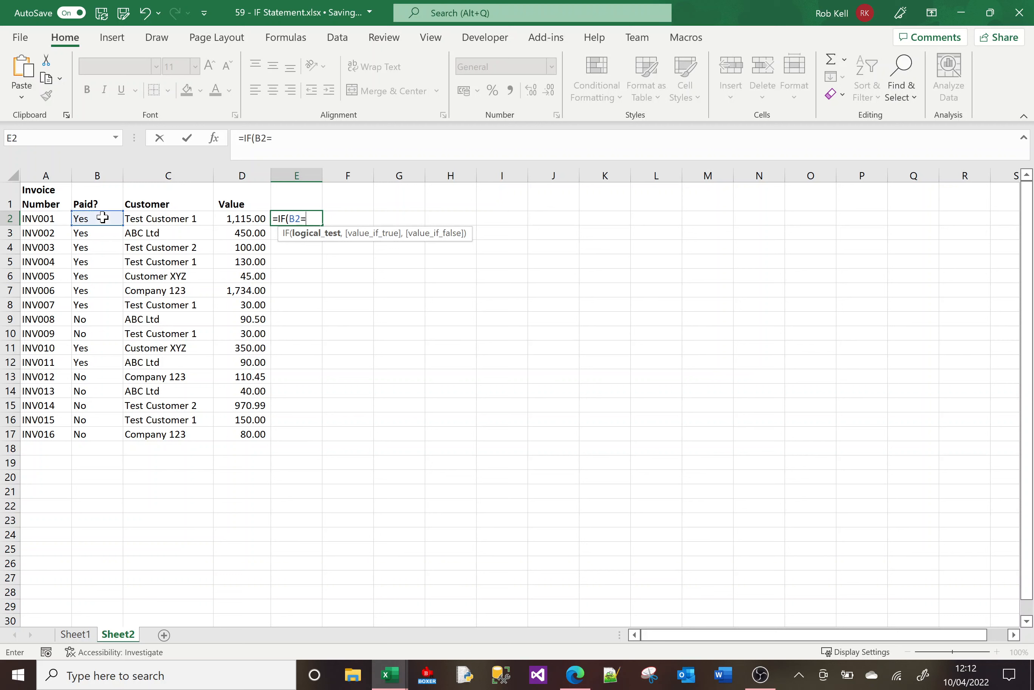
{"action": "type", "text": "\"Yes\""}
{"action": "type", "text": ","}
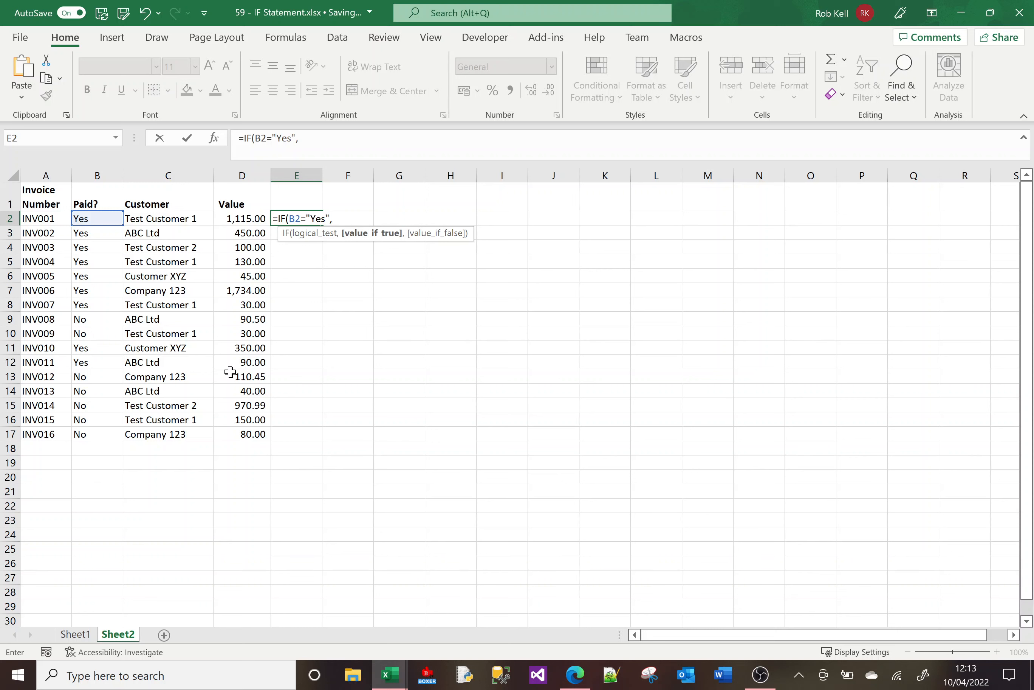
- Nest a second IF as the value-if-true in E2's formula, testing C2="ABC Ltd"
{"action": "type", "text": "IF"}
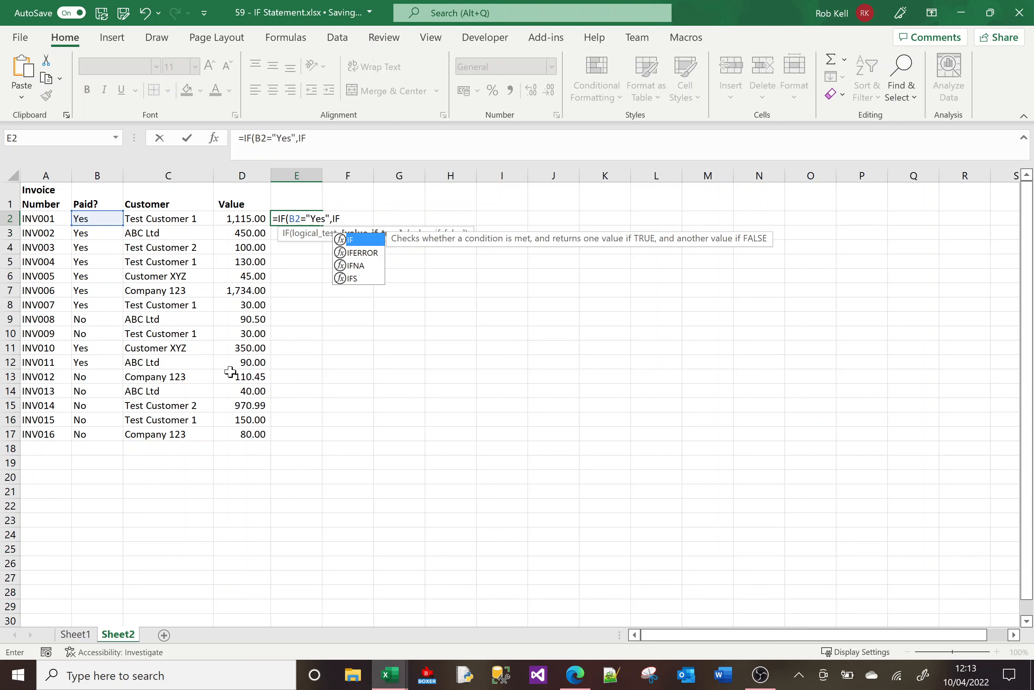
{"action": "type", "text": "("}
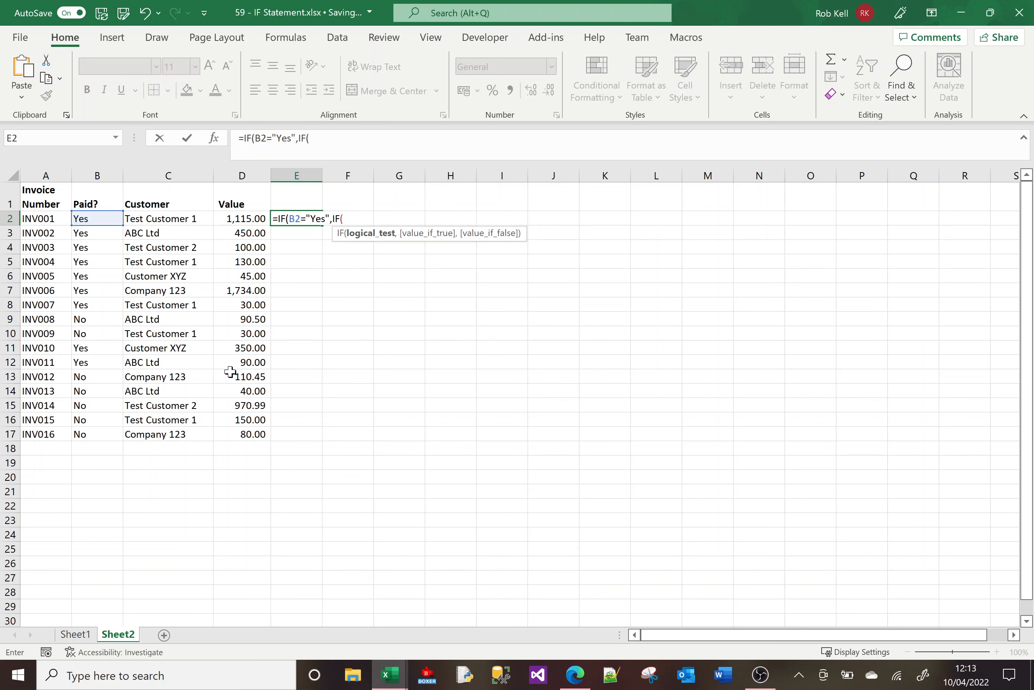
{"action": "left_click", "coordinate": [178, 218]}
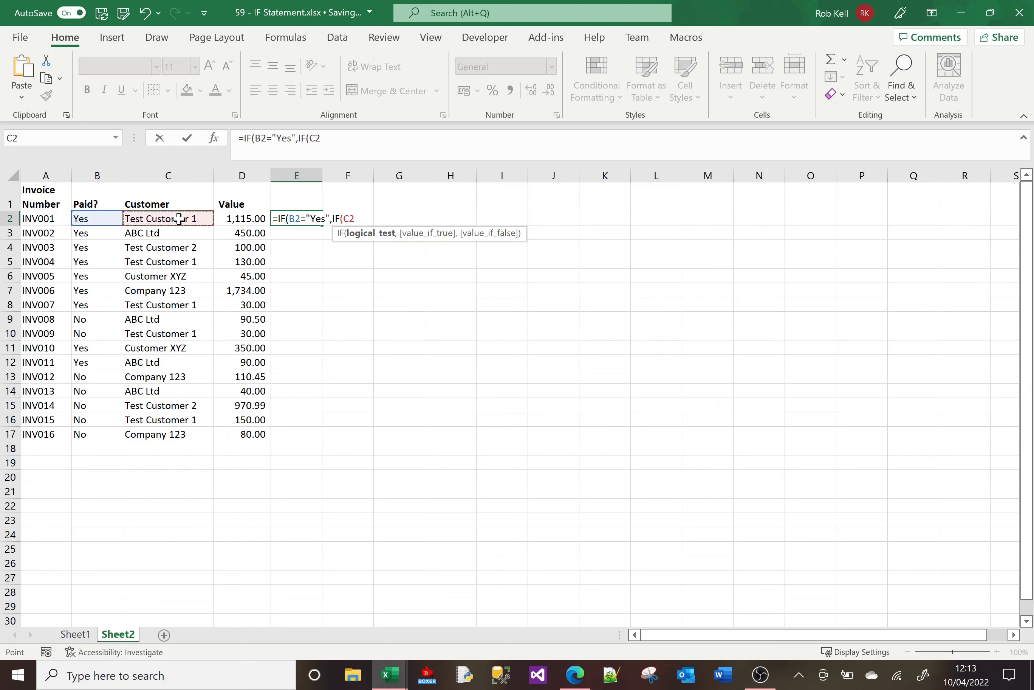
{"action": "type", "text": "=\"ABC Ltd\""}
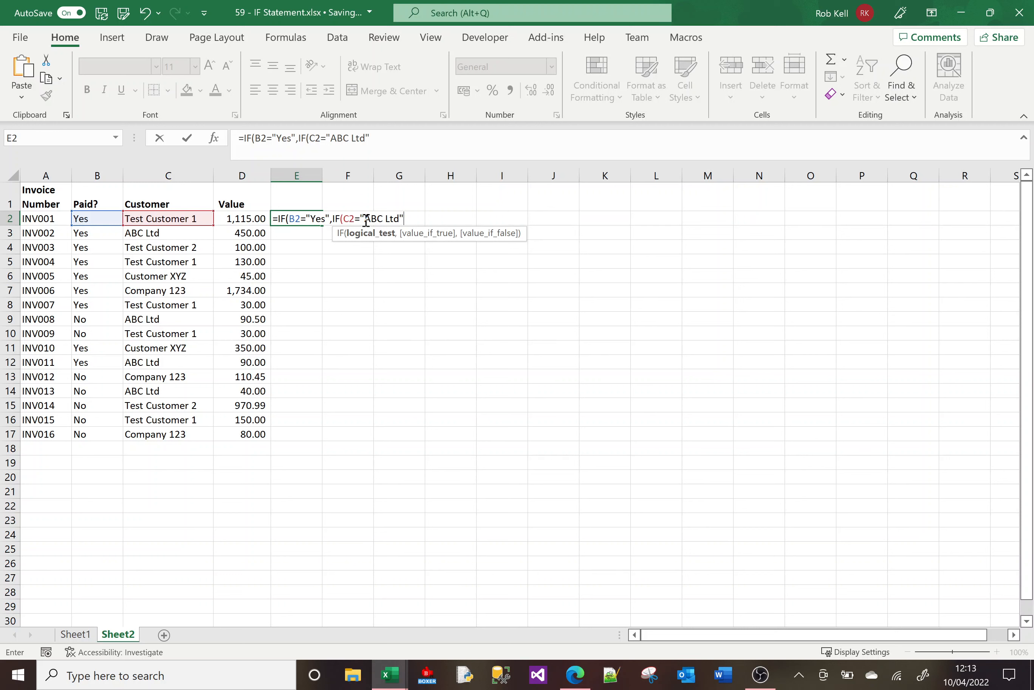
{"action": "type", "text": ","}
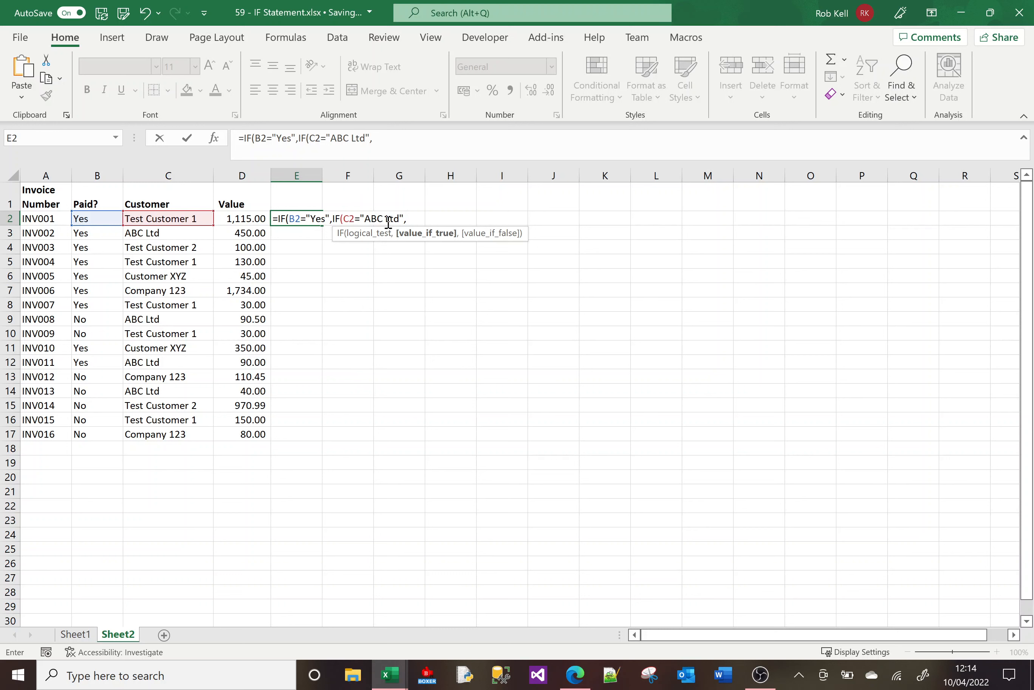
- Complete E2's nested IF with "Both" and "Paid" as the inner results and "" as the outer false result
{"action": "type", "text": "\"Both\","}
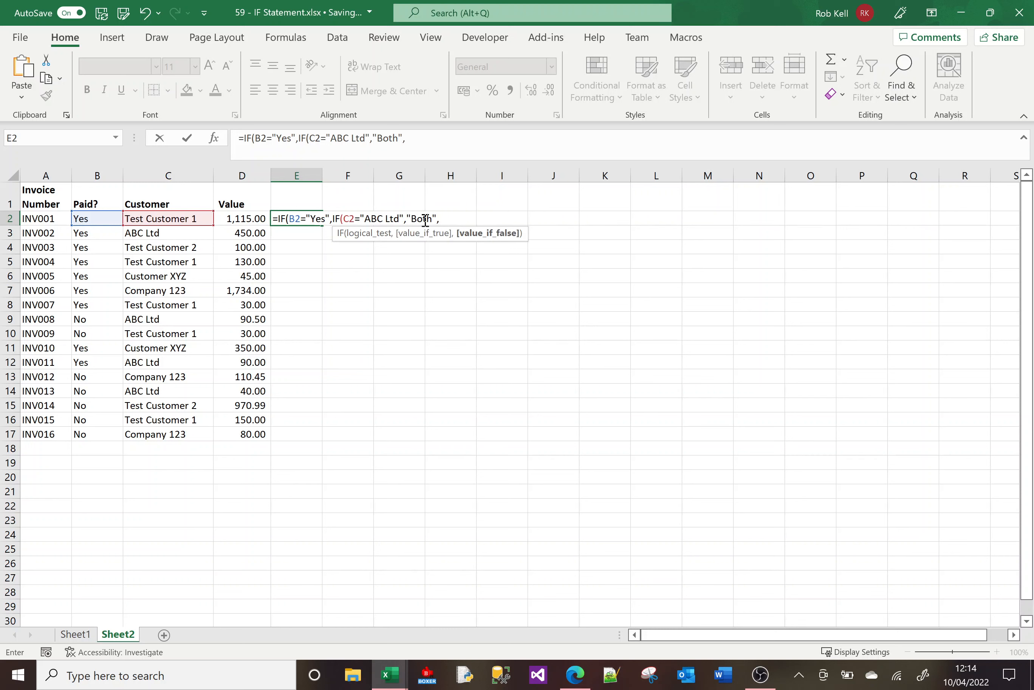
{"action": "type", "text": "\"Paid\")"}
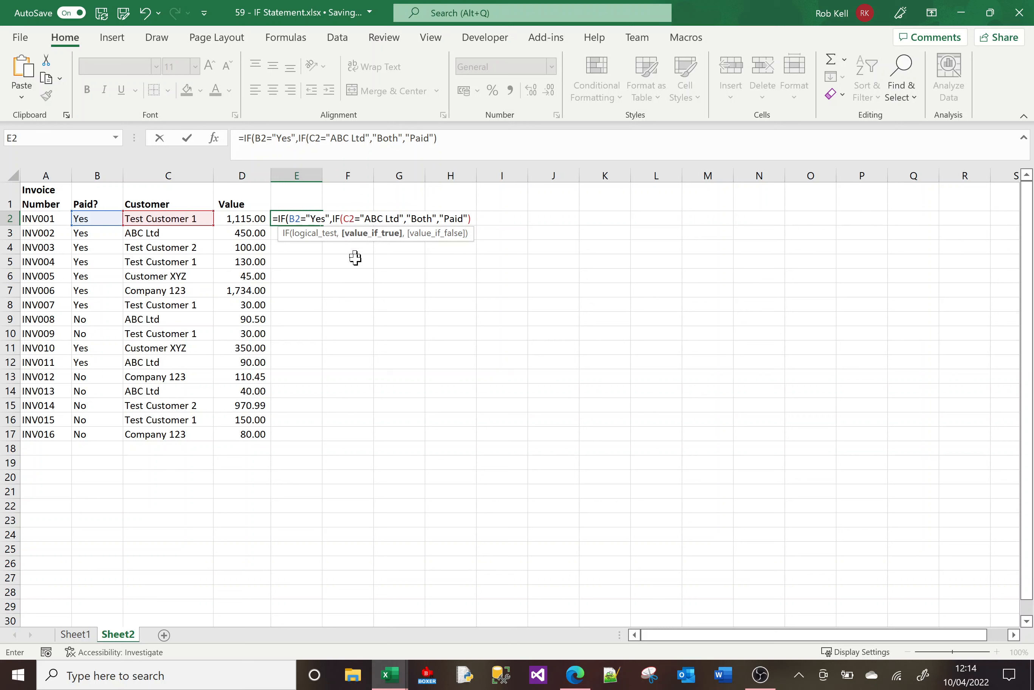
{"action": "type", "text": ","}
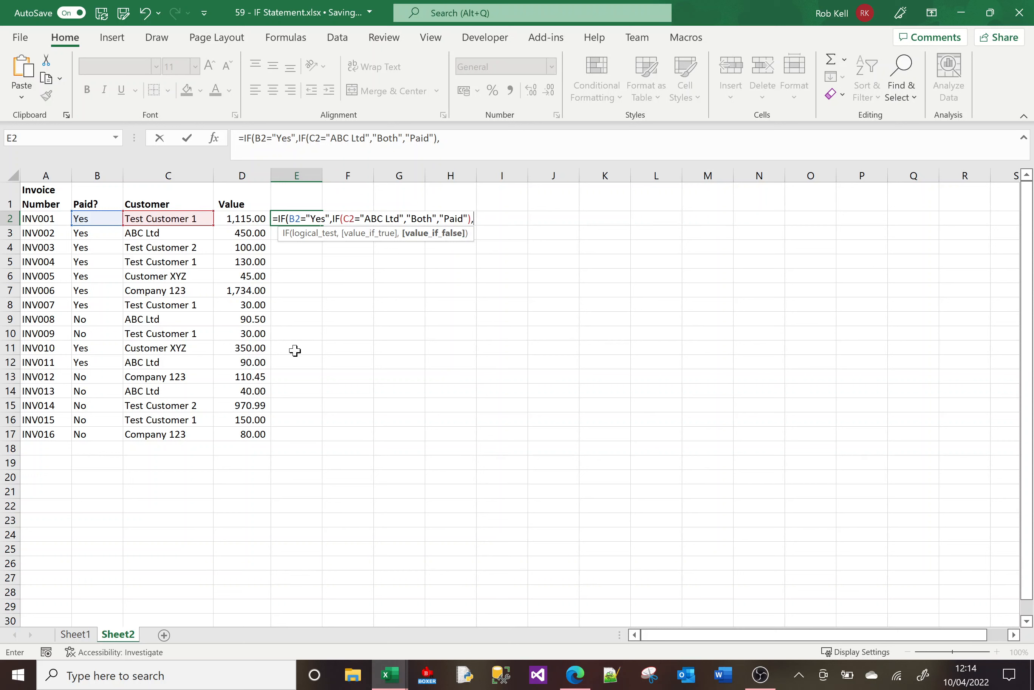
{"action": "type", "text": "\"\")"}
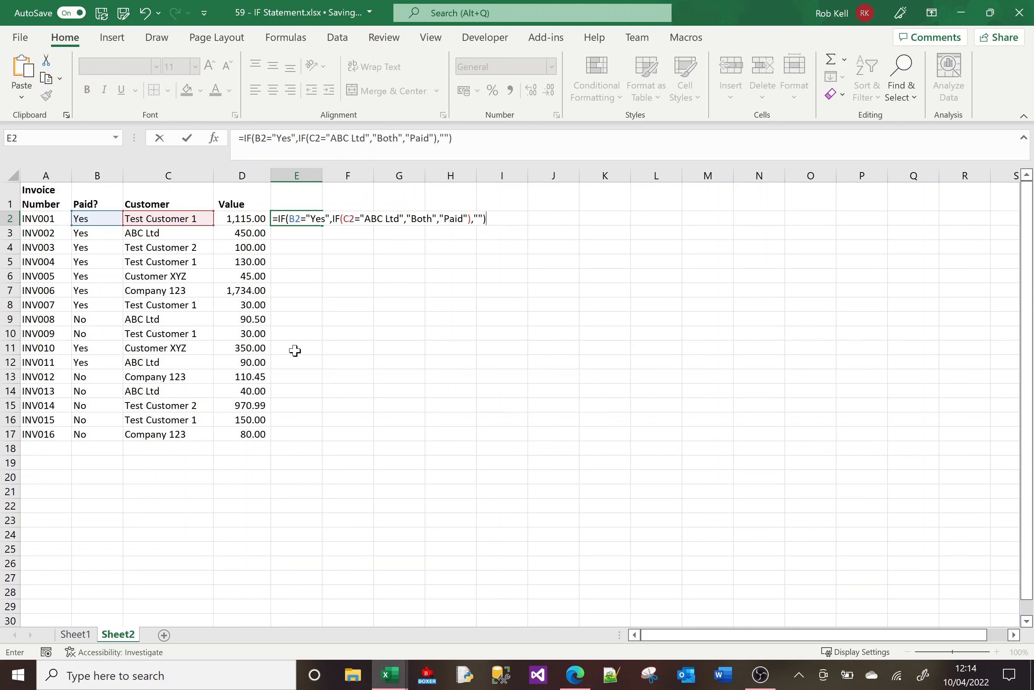
{"action": "key", "text": "Return"}
{"action": "left_click", "coordinate": [295, 218]}
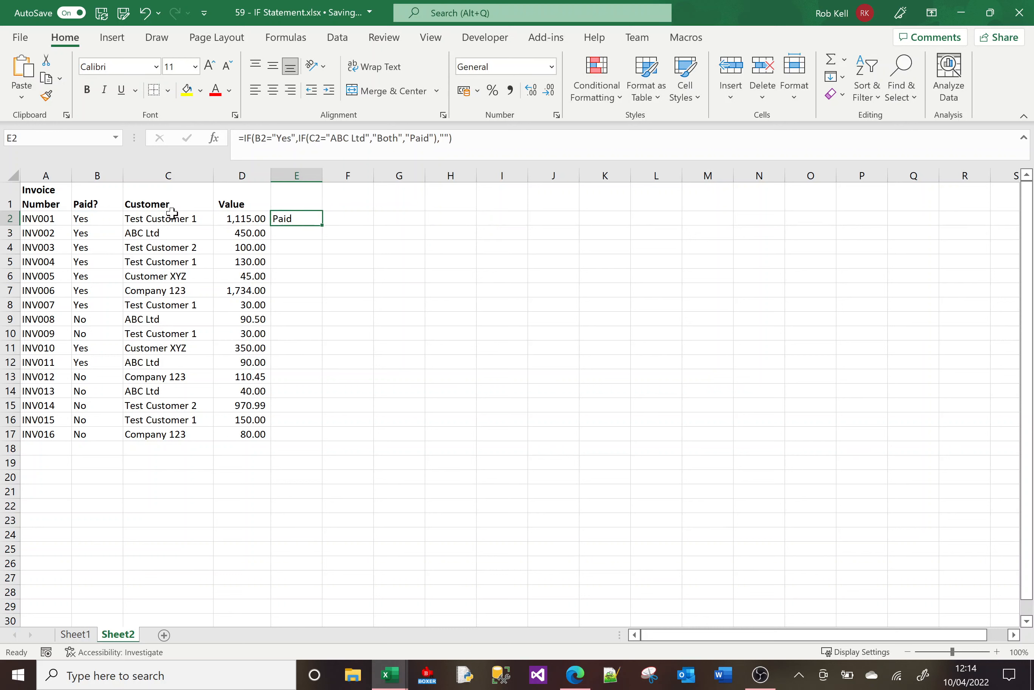
- Check the paid status and customer in row 2, and copy the nested IF formula from E2 to E3
{"action": "left_click", "coordinate": [96, 217]}
{"action": "left_click", "coordinate": [161, 220]}
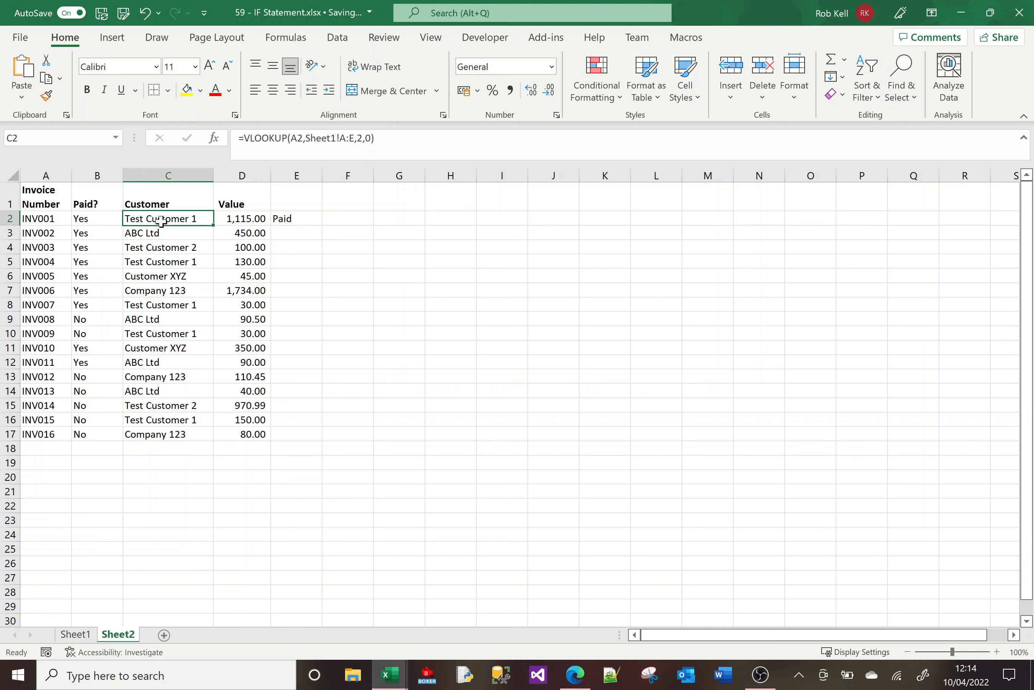
{"action": "left_click", "coordinate": [301, 228]}
{"action": "left_click", "coordinate": [301, 217]}
{"action": "left_click_drag", "start_coordinate": [324, 231], "coordinate": [325, 244]}
{"action": "left_click", "coordinate": [299, 231]}
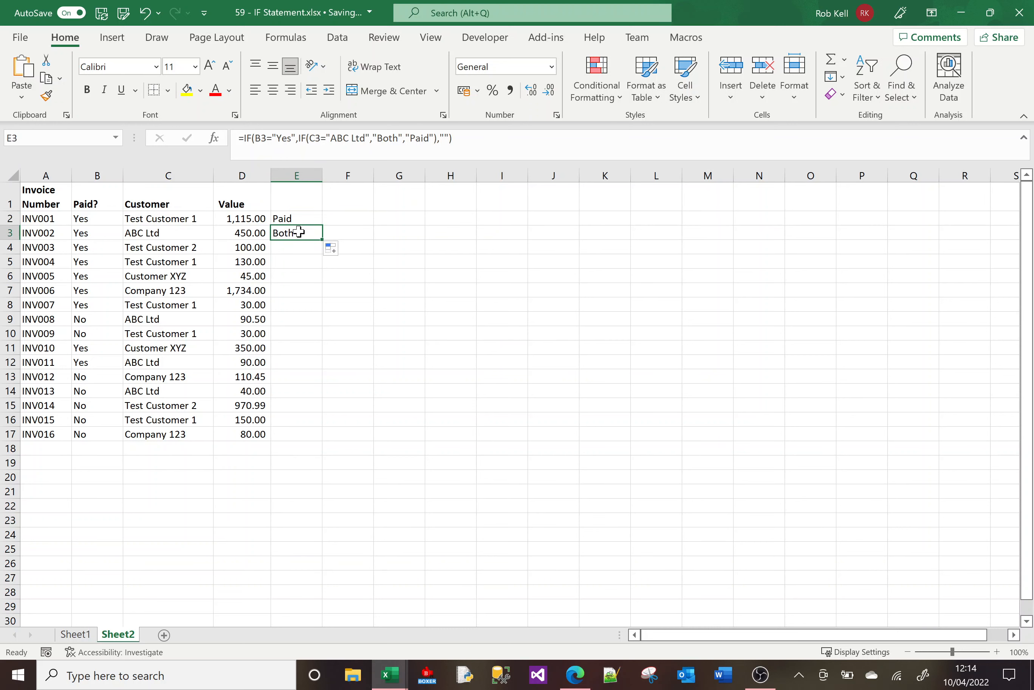
- Check row 3's paid status and customer, and fill the nested IF formula from E3 down to E17
{"action": "left_click", "coordinate": [97, 232]}
{"action": "left_click", "coordinate": [141, 238]}
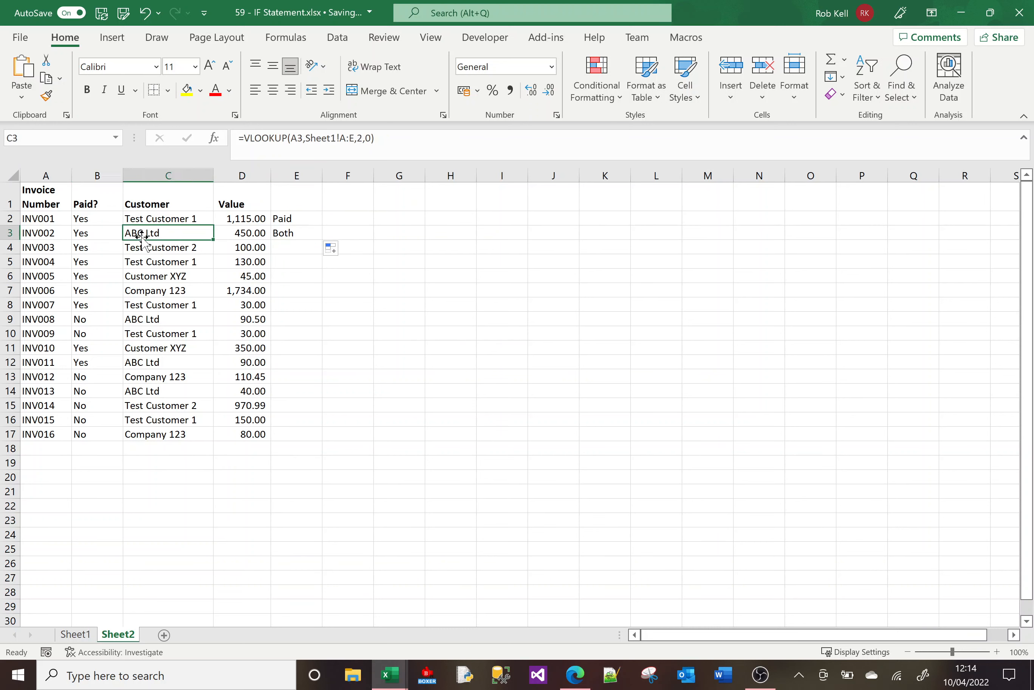
{"action": "left_click", "coordinate": [285, 234]}
{"action": "left_click_drag", "start_coordinate": [322, 240], "coordinate": [316, 439]}
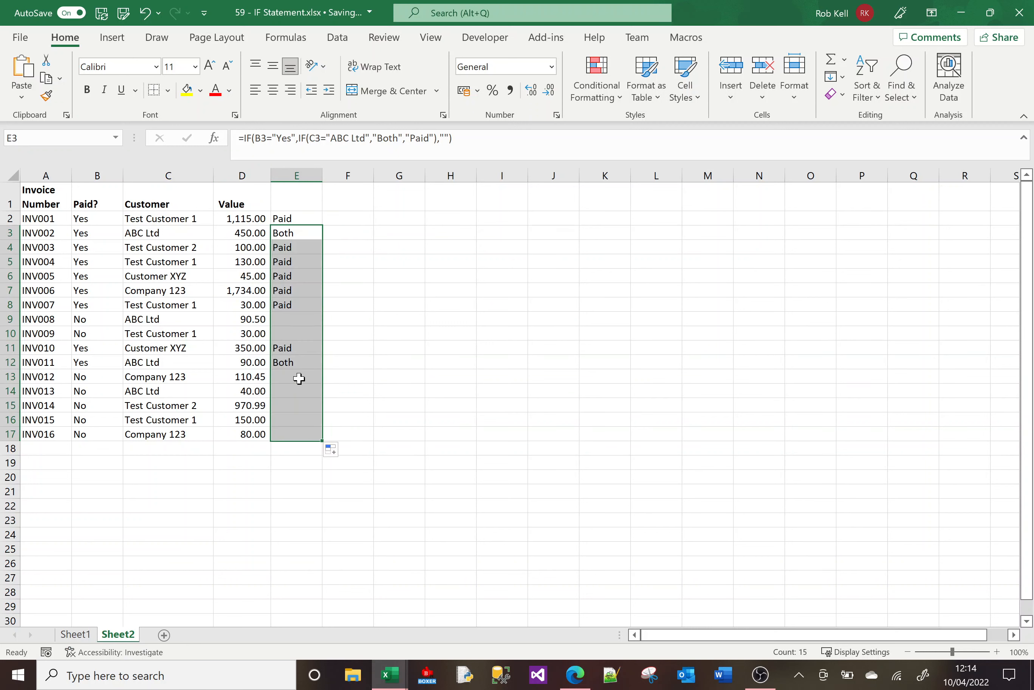
- Examine the paid status and customer for INV008, and review each test and result in E2's nested IF formula
{"action": "left_click", "coordinate": [294, 320]}
{"action": "left_click", "coordinate": [94, 320]}
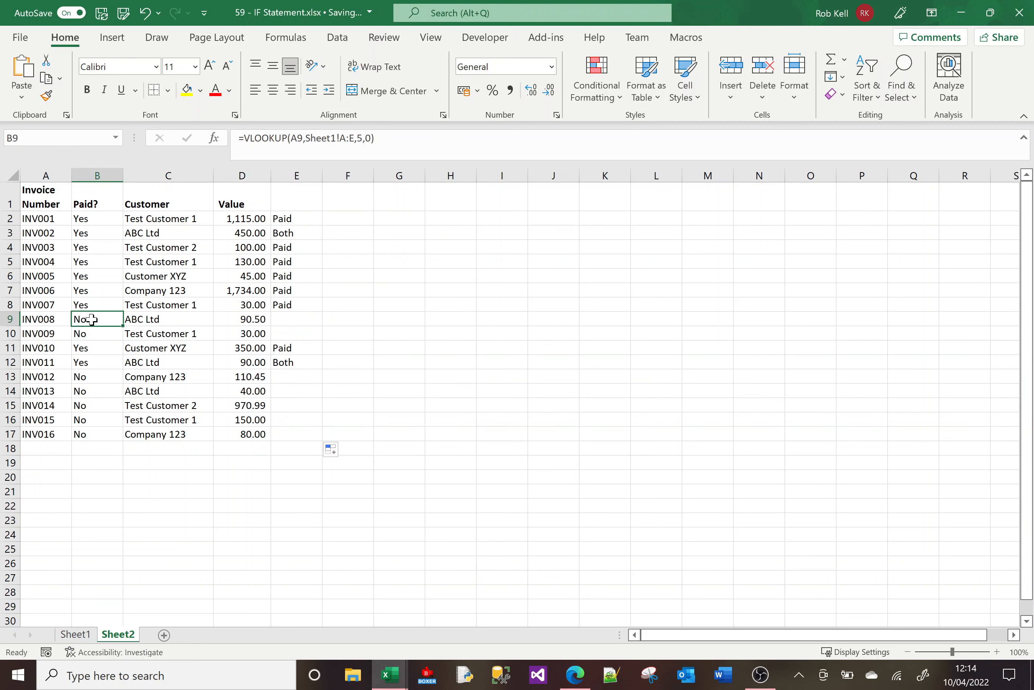
{"action": "left_click", "coordinate": [139, 321]}
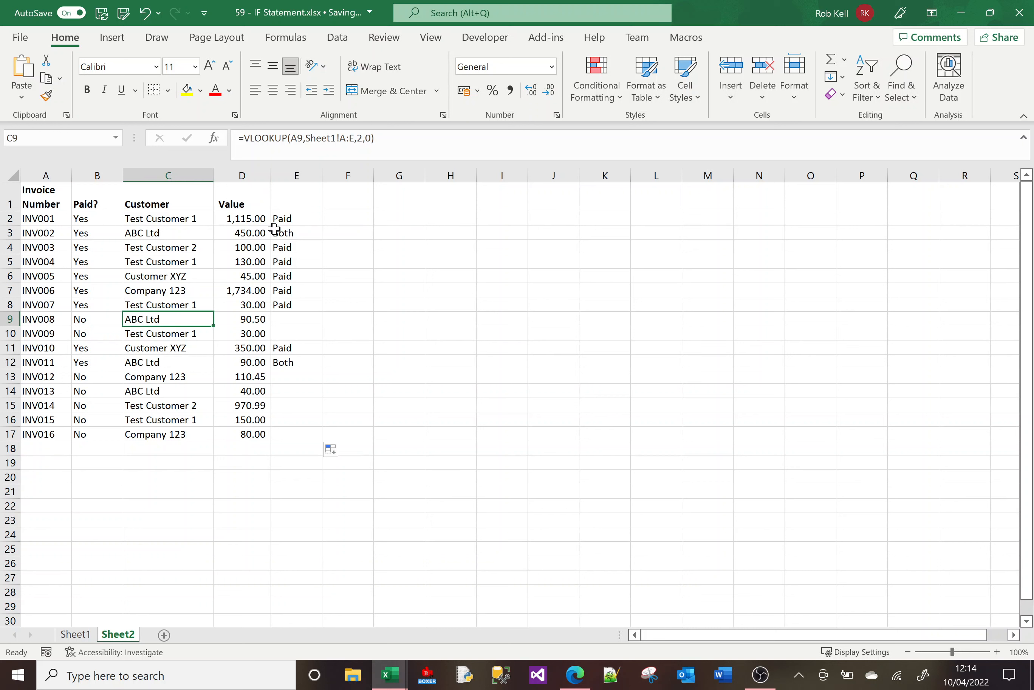
{"action": "left_click", "coordinate": [288, 219]}
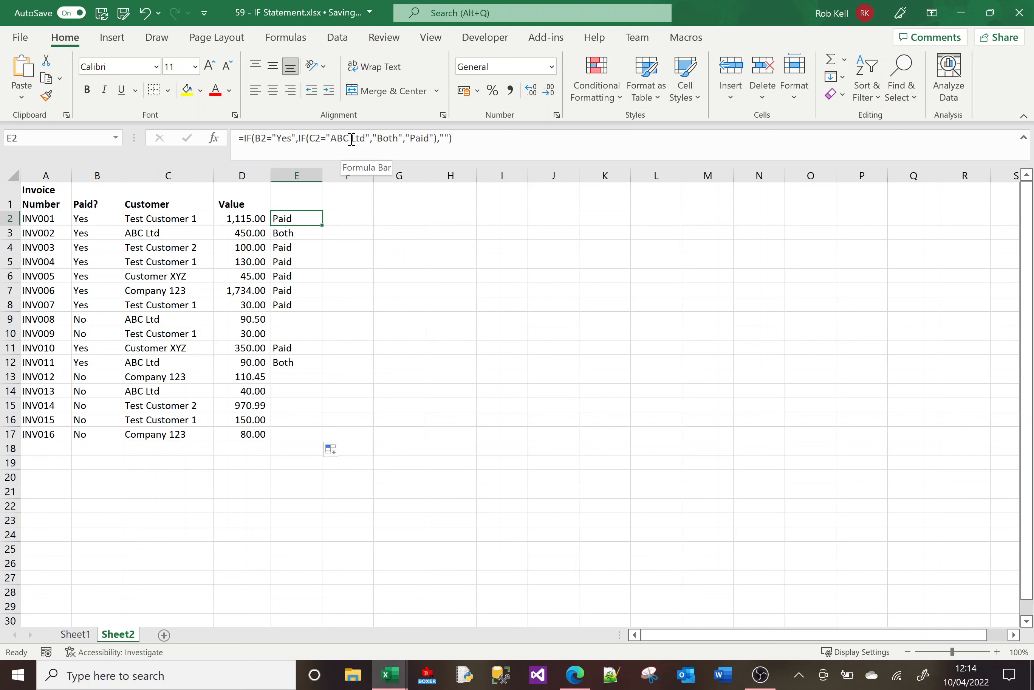
{"action": "left_click", "coordinate": [388, 139]}
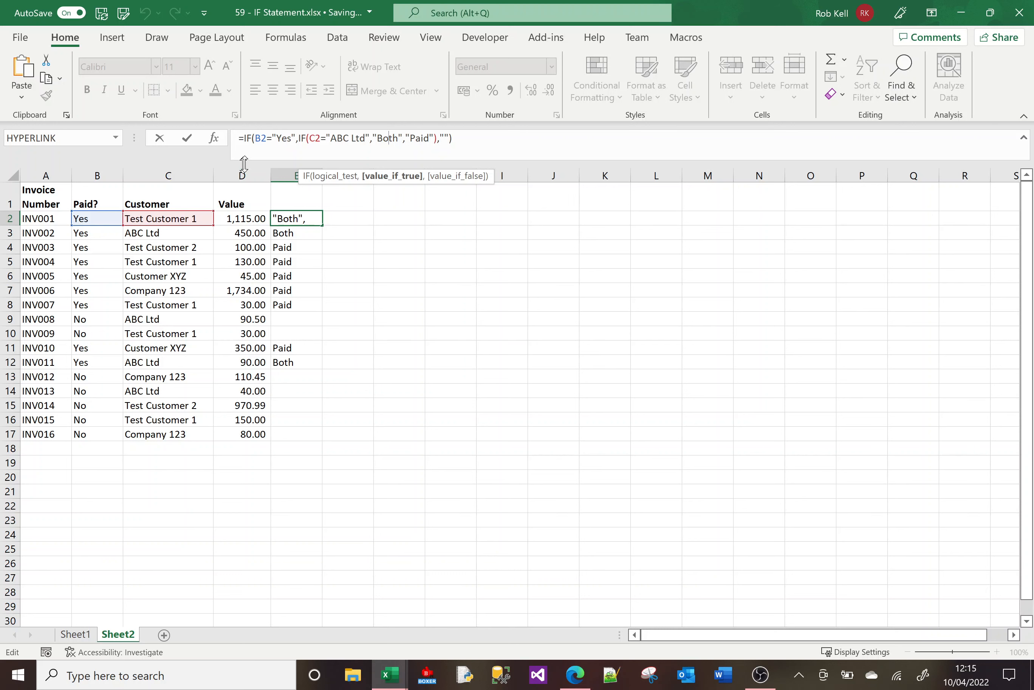
{"action": "left_click", "coordinate": [260, 138]}
{"action": "left_click", "coordinate": [337, 138]}
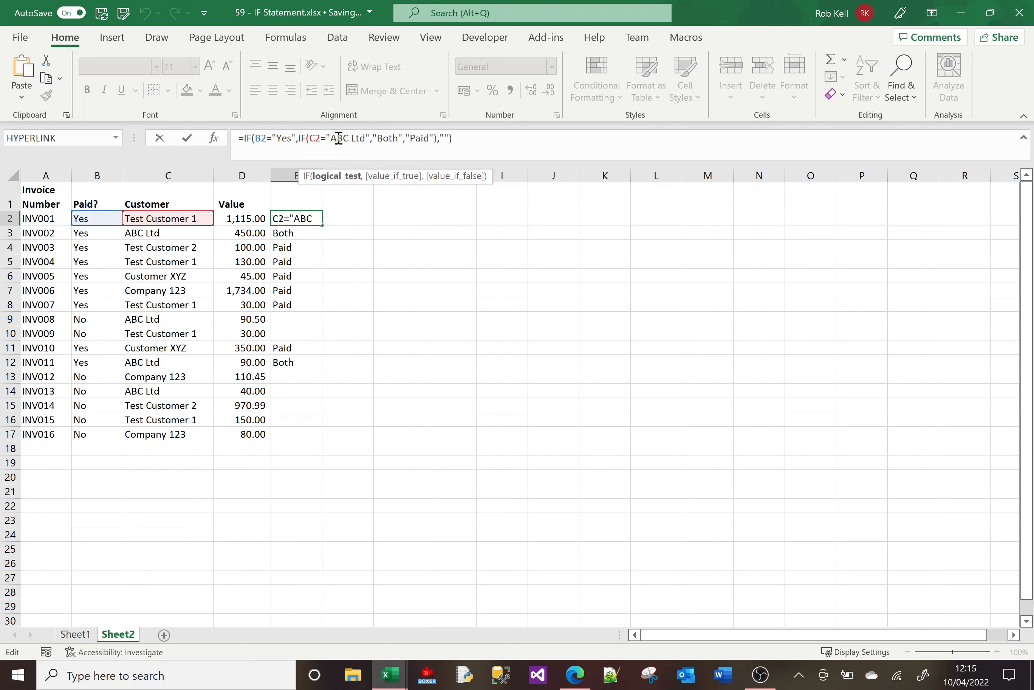
{"action": "left_click", "coordinate": [415, 138]}
{"action": "left_click", "coordinate": [444, 138]}
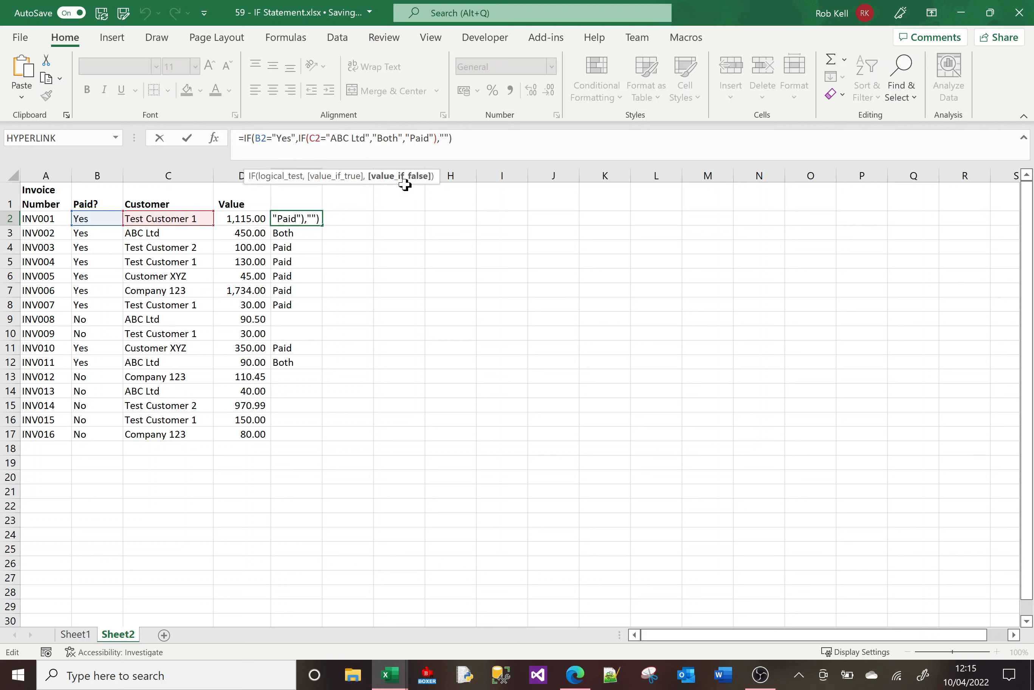
{"action": "left_click", "coordinate": [260, 138]}
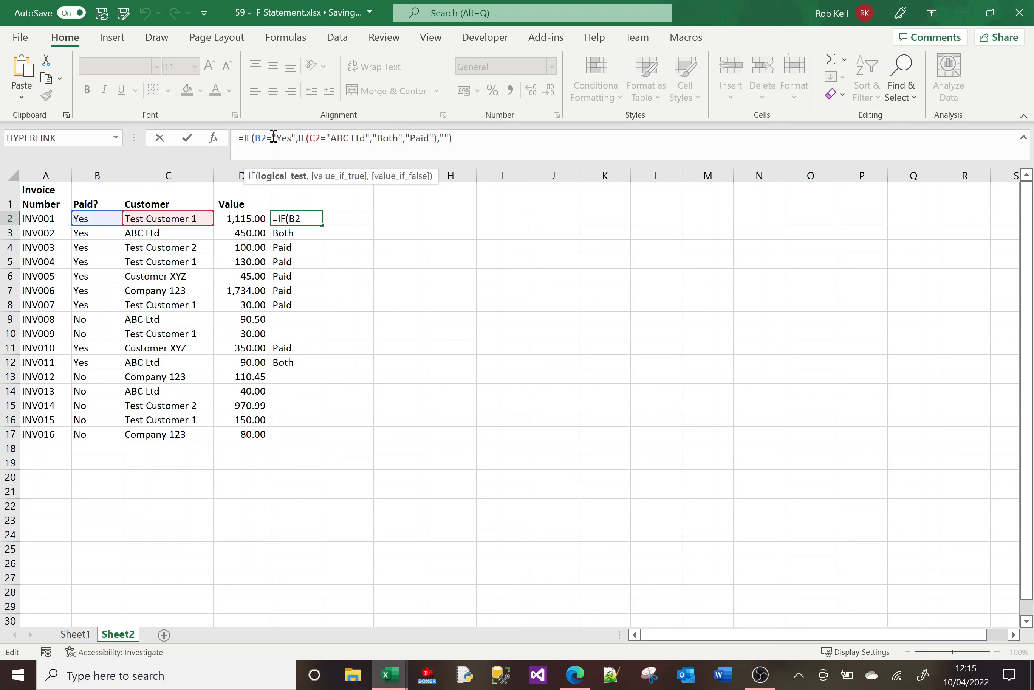
{"action": "left_click", "coordinate": [317, 139]}
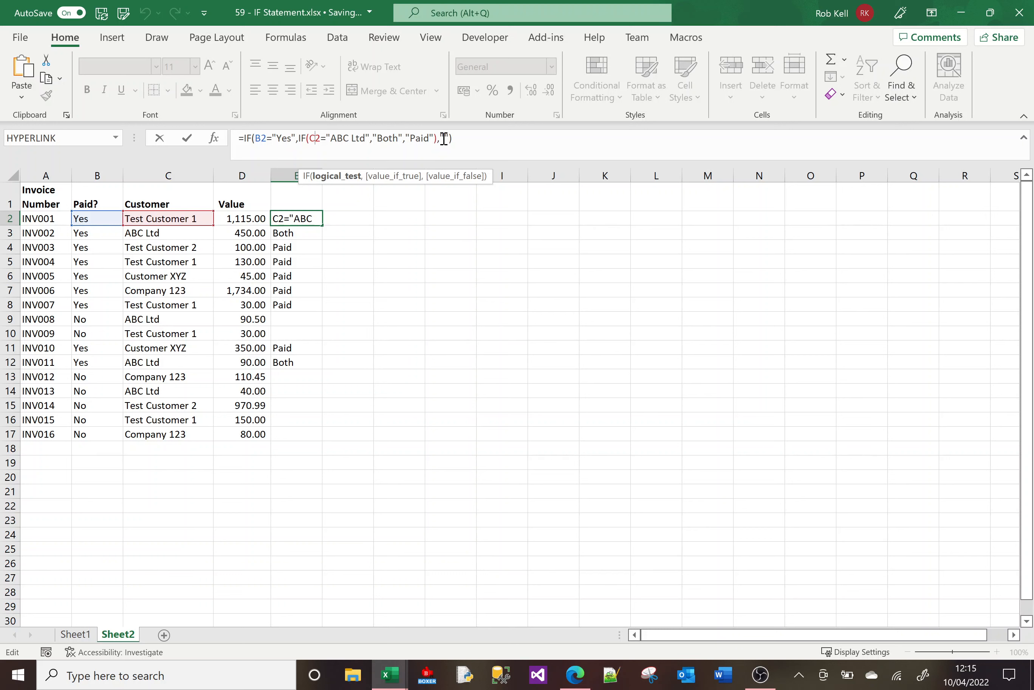
{"action": "left_click", "coordinate": [464, 141]}
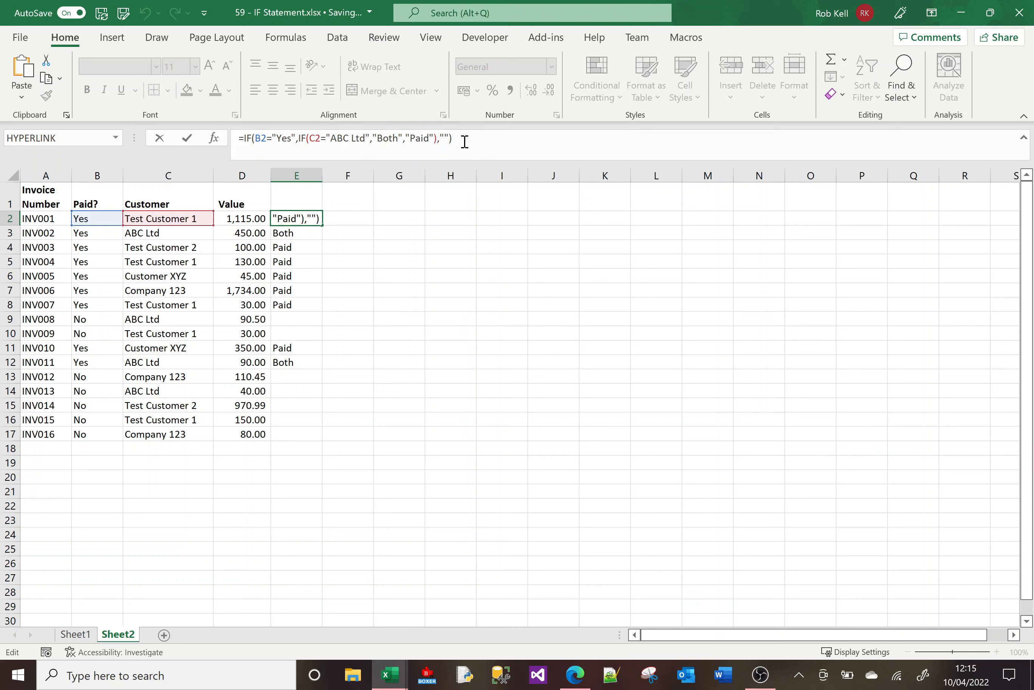
{"action": "key", "text": "ctrl+Return"}
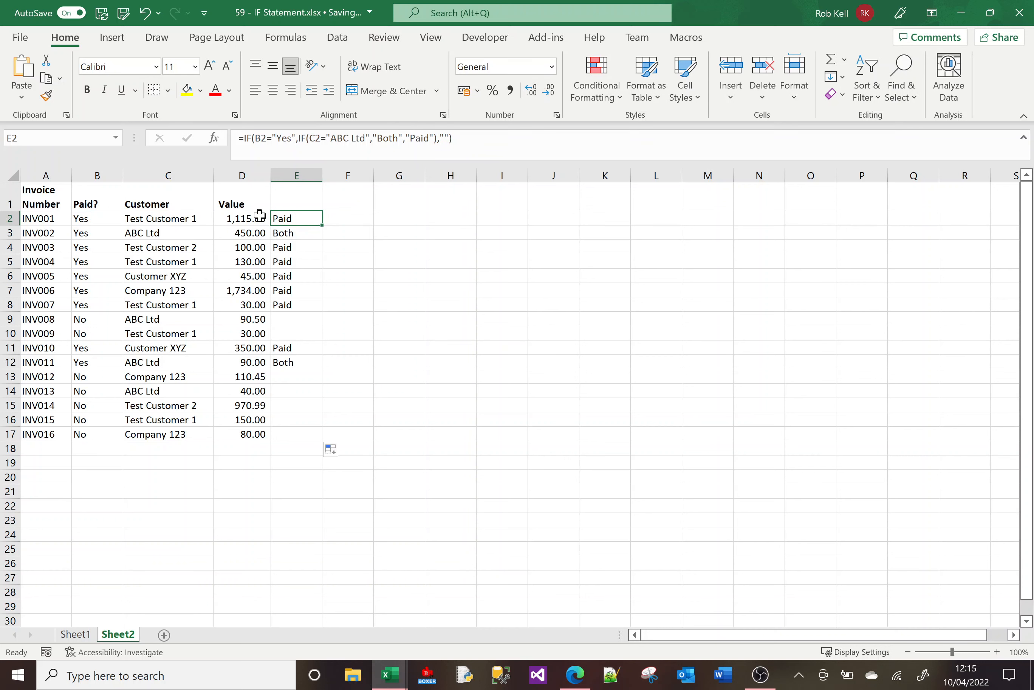
- Clear the nested IF formulas from cells E2 to E17
{"action": "left_click", "coordinate": [297, 438], "text": "shift"}
{"action": "key", "text": "Delete"}
{"action": "key", "text": "Up"}
{"action": "key", "text": "Down"}
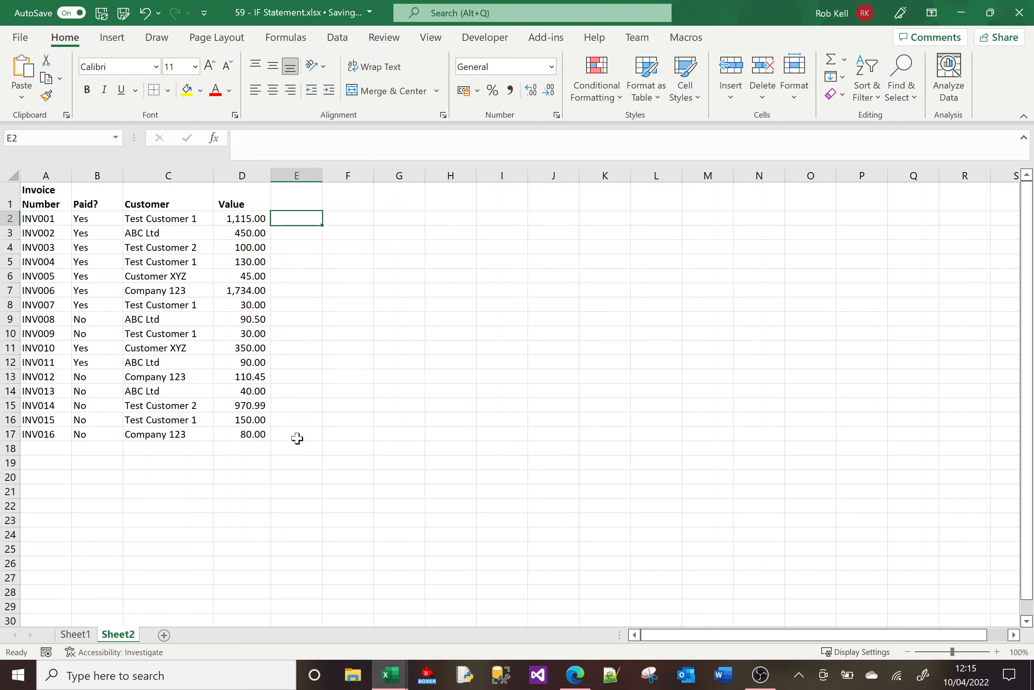
- Start a new IF formula in E2 testing B2="Yes", with a nested IF testing C2="ABC Ltd" as its value-if-true
{"action": "type", "text": "=if("}
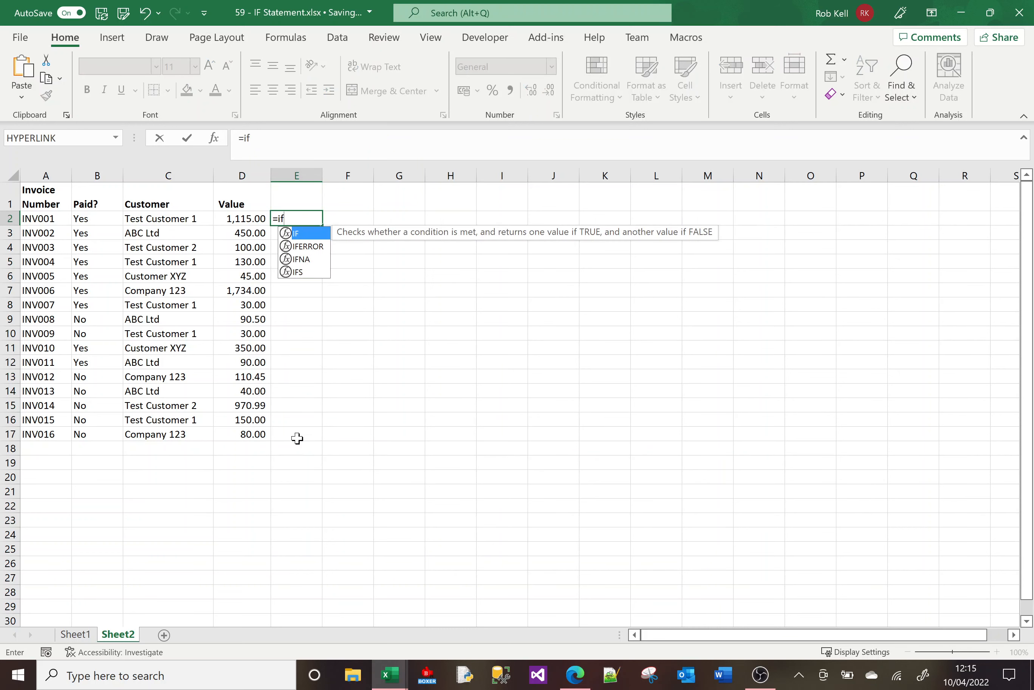
{"action": "left_click", "coordinate": [94, 218]}
{"action": "type", "text": "=\"Yes\""}
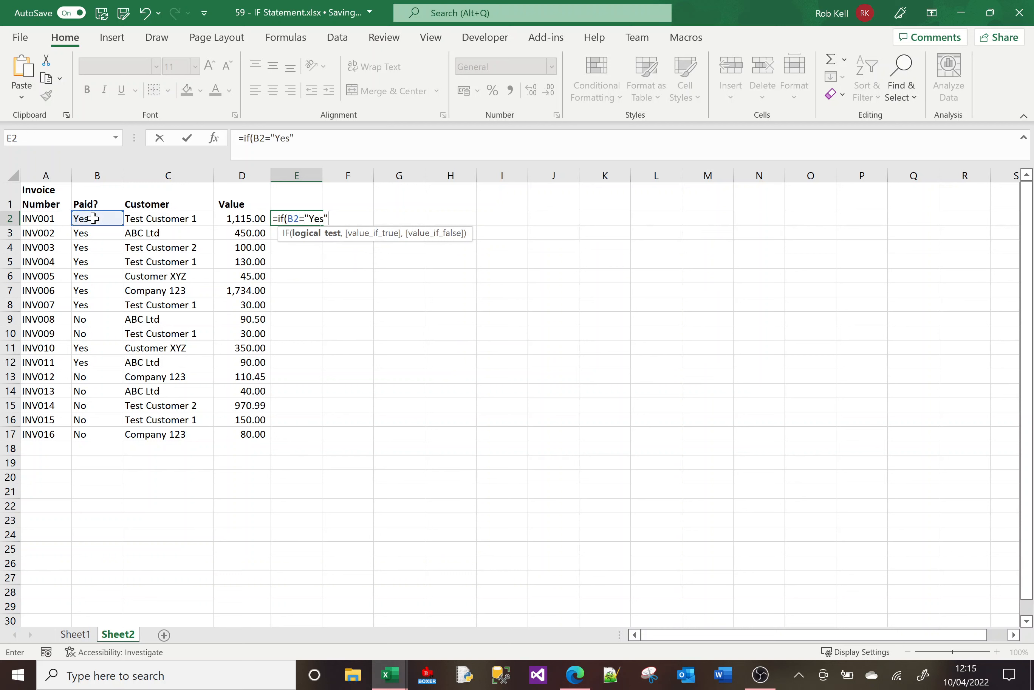
{"action": "type", "text": ","}
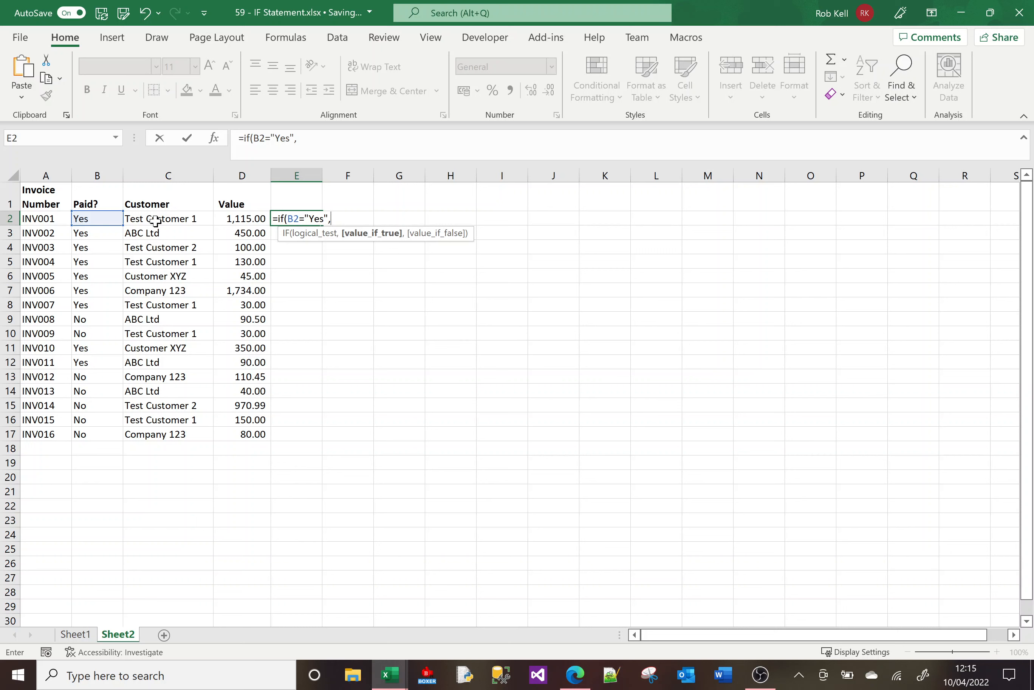
{"action": "type", "text": "if("}
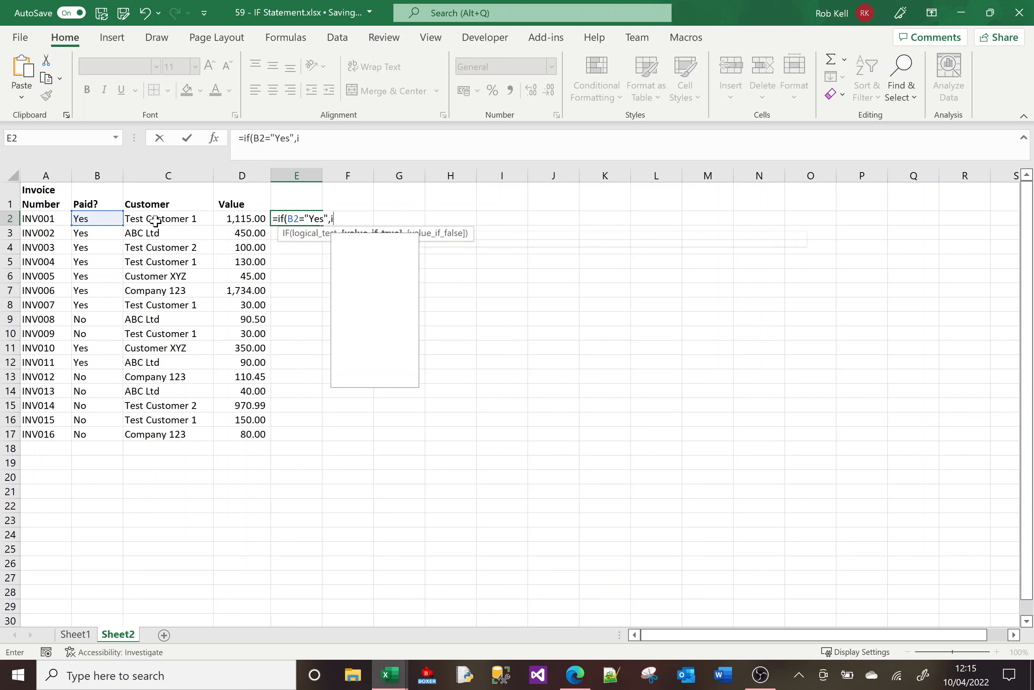
{"action": "left_click", "coordinate": [155, 220]}
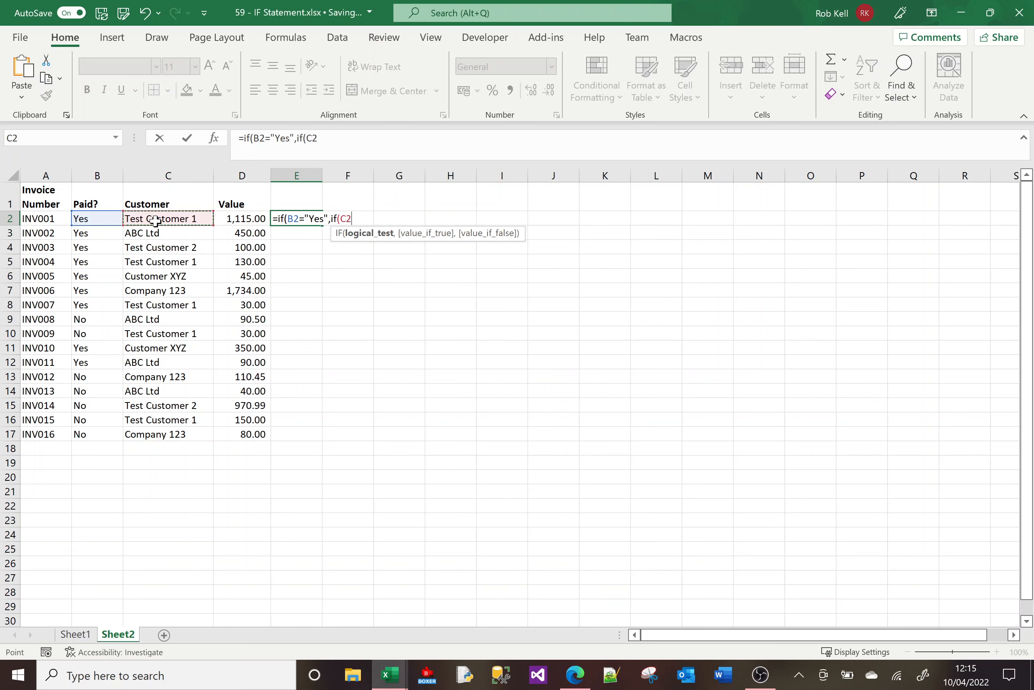
{"action": "type", "text": "=\"ABC Ltd\","}
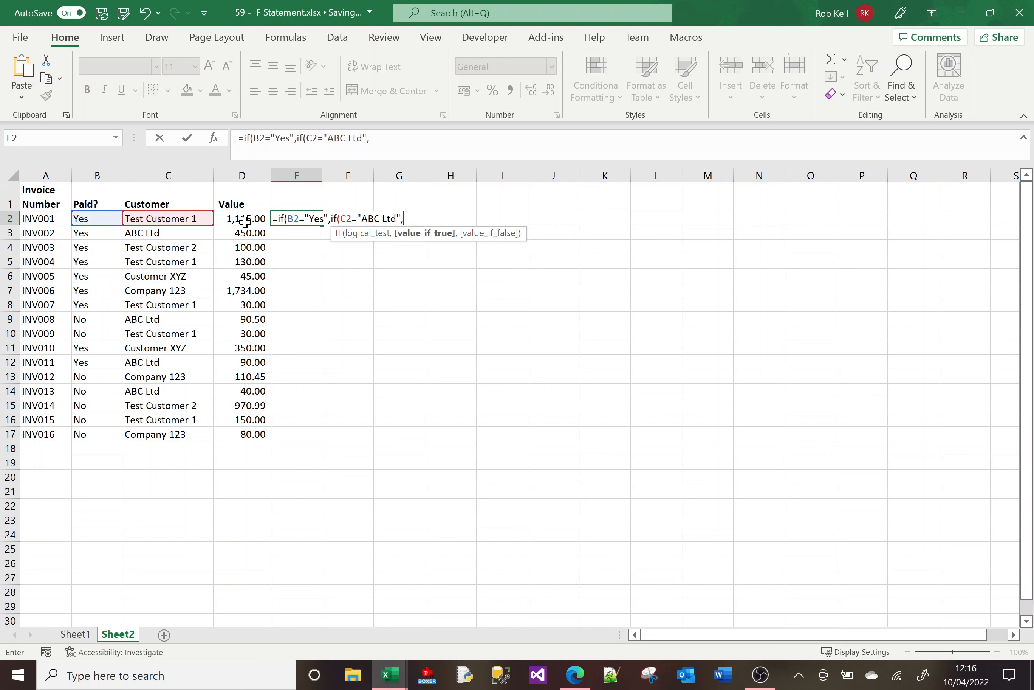
- Complete E2's formula with a third IF testing D2>300, returning "All True" or "Paid and Customer", then "Paid" and "" as the outer false results
{"action": "type", "text": "if("}
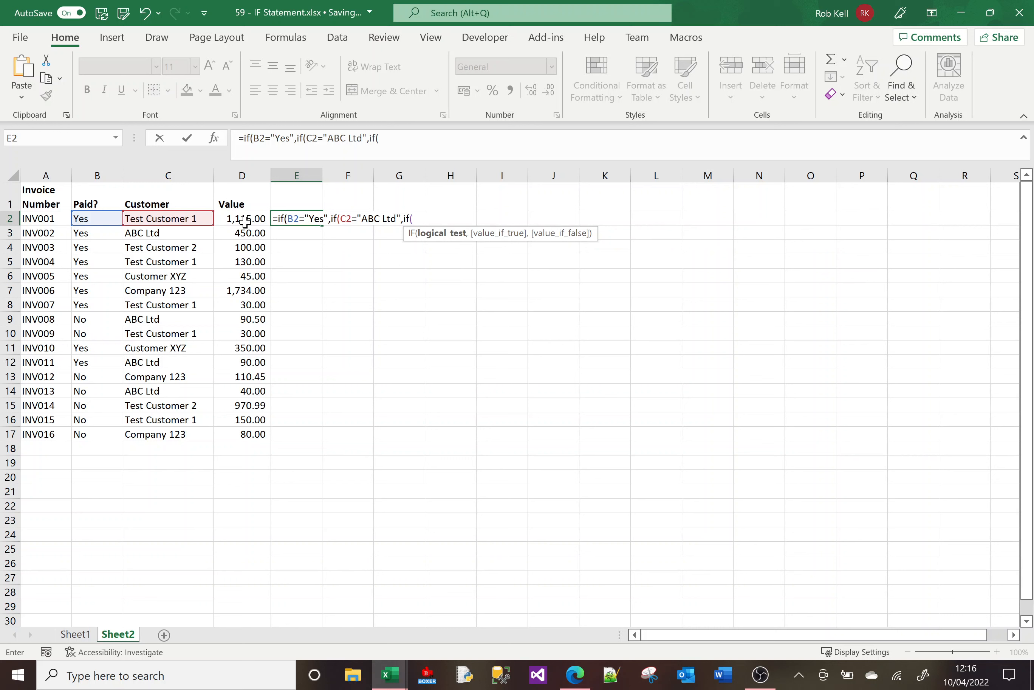
{"action": "left_click", "coordinate": [244, 221]}
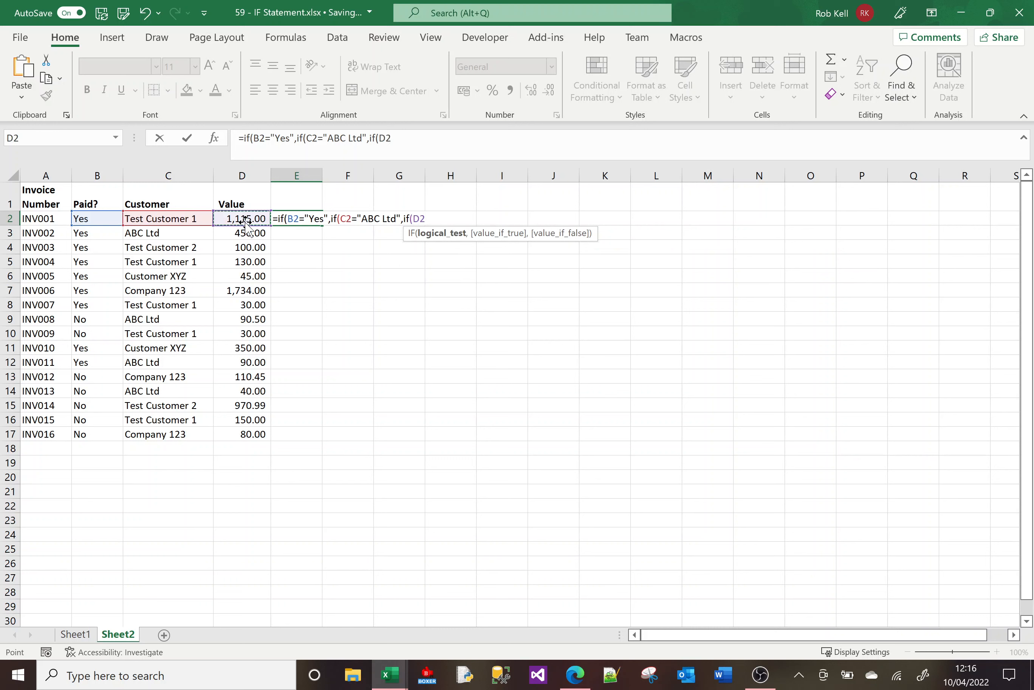
{"action": "type", "text": ">300,"}
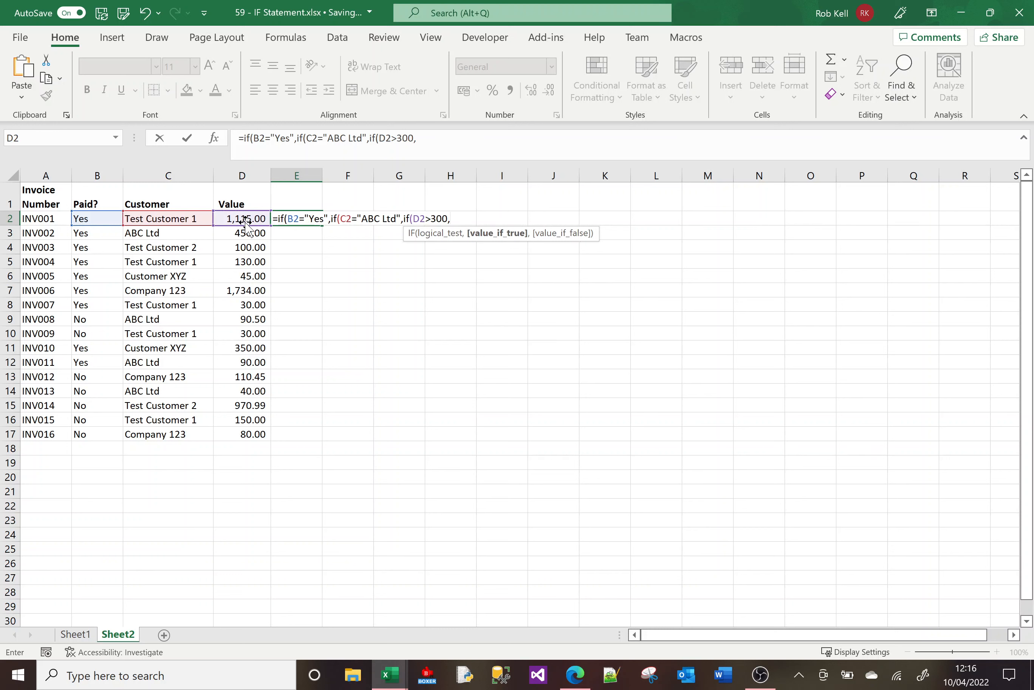
{"action": "type", "text": "\"All True\""}
{"action": "type", "text": ",\"Paid and Customer\"),\"Paid\""}
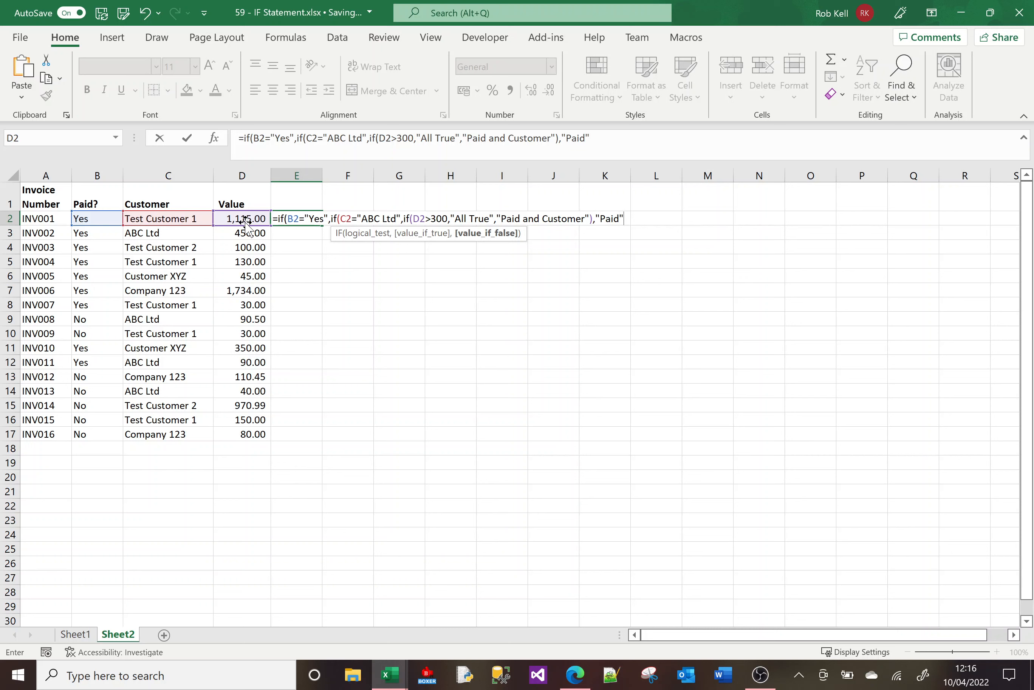
{"action": "type", "text": ")"}
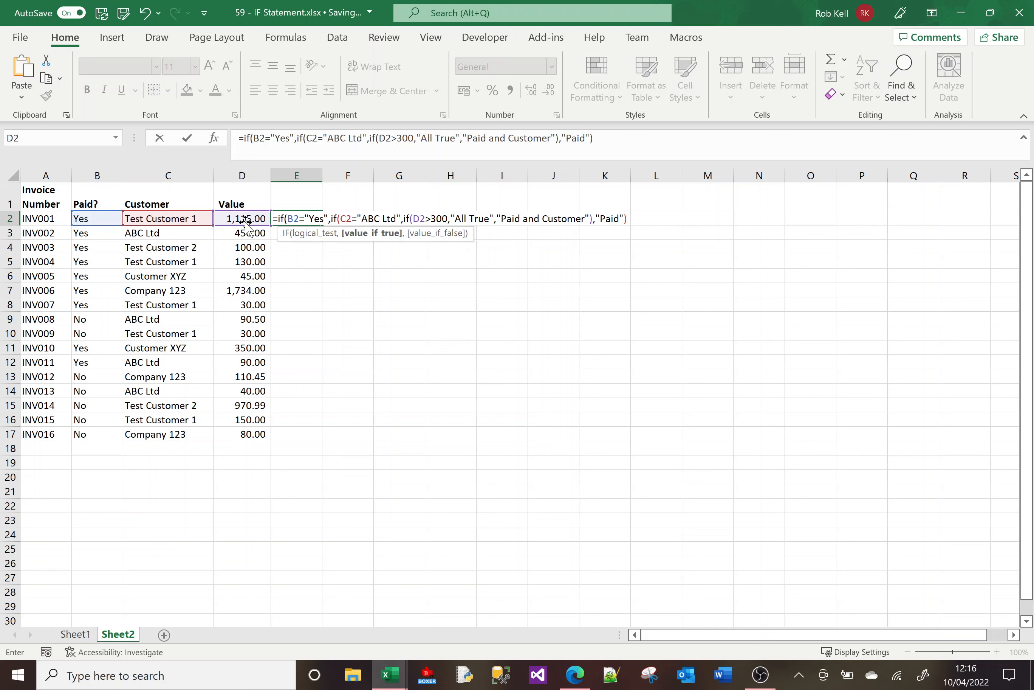
{"action": "type", "text": ","}
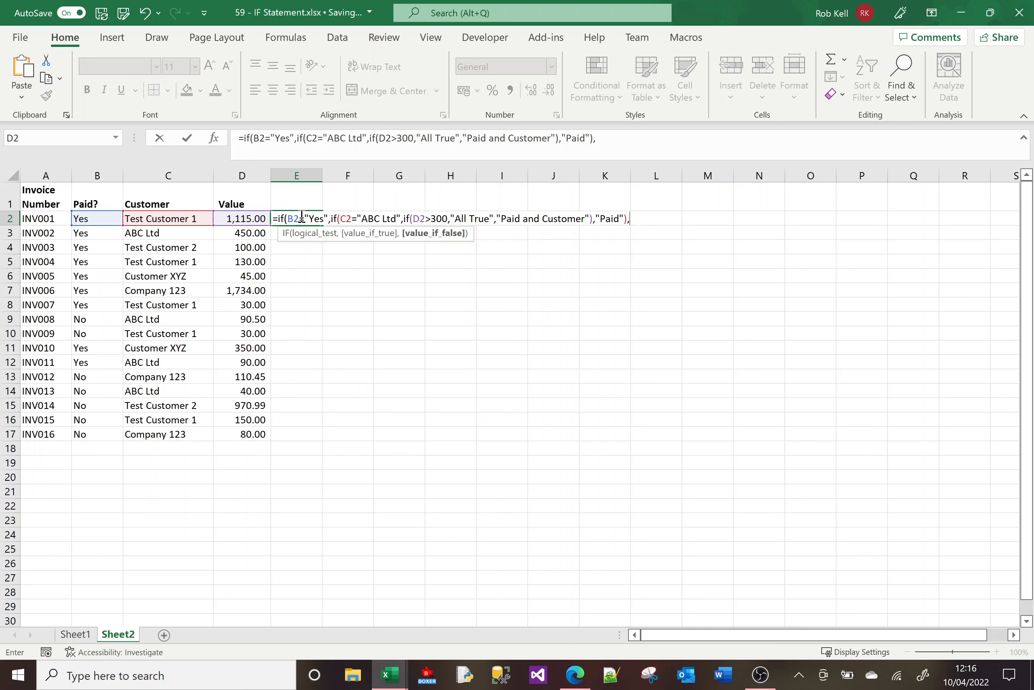
{"action": "type", "text": "\"\")"}
{"action": "key", "text": "Return"}
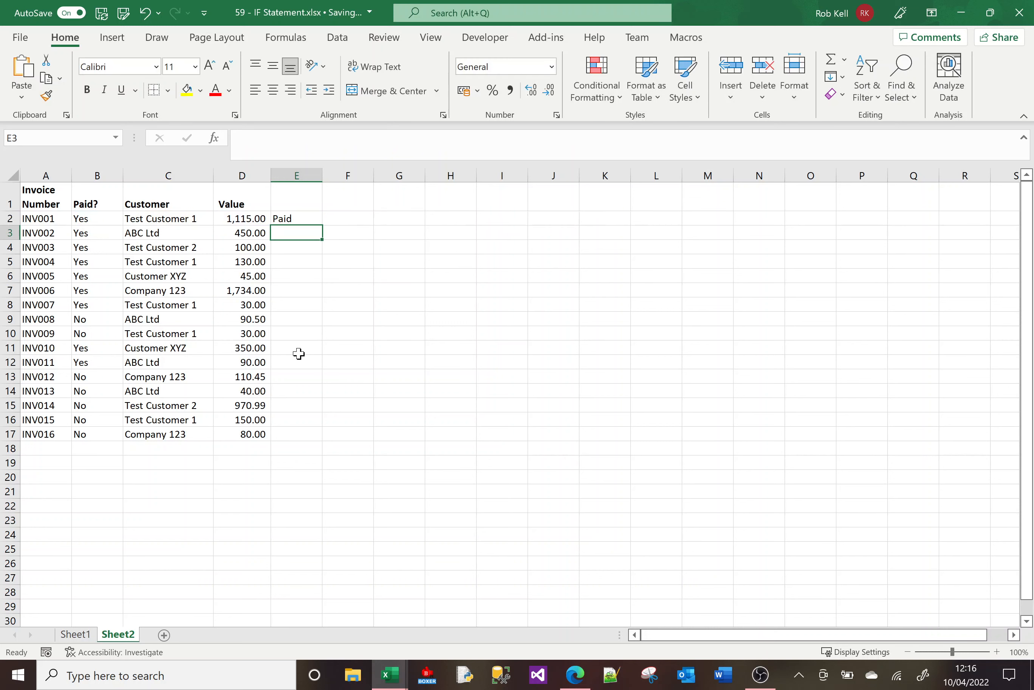
- Fill the three-level nested IF formula from E2 down to E17
{"action": "left_click", "coordinate": [312, 218]}
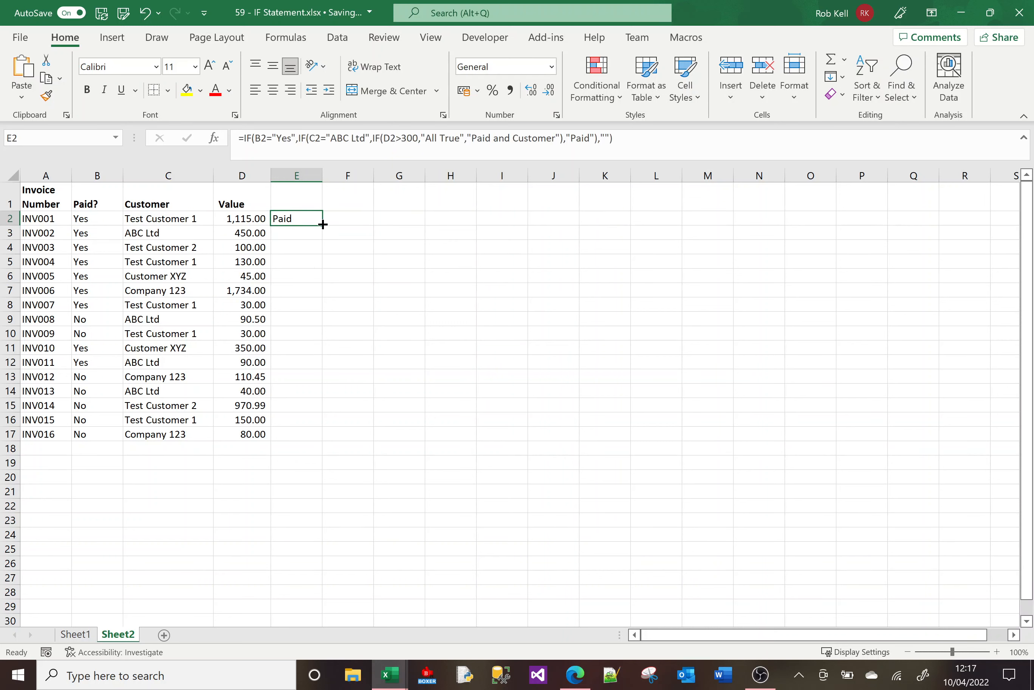
{"action": "left_click_drag", "start_coordinate": [322, 224], "coordinate": [316, 436]}
{"action": "left_click", "coordinate": [410, 336]}
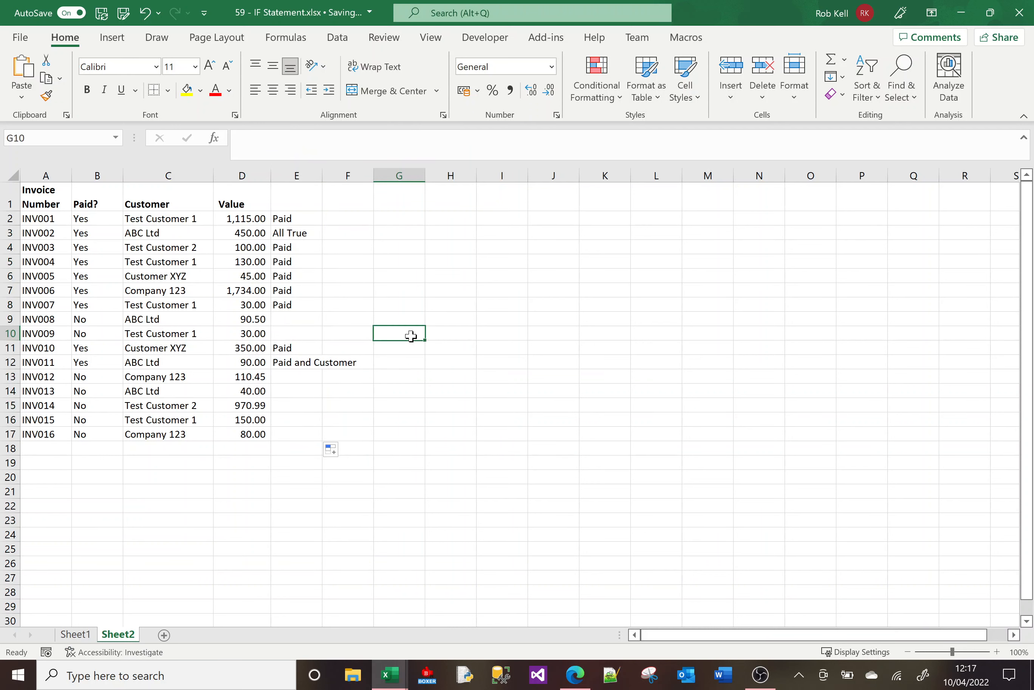
- Check the paid status, customer and value for INV002 and INV011 against their nested IF results in column E
{"action": "left_click", "coordinate": [299, 234]}
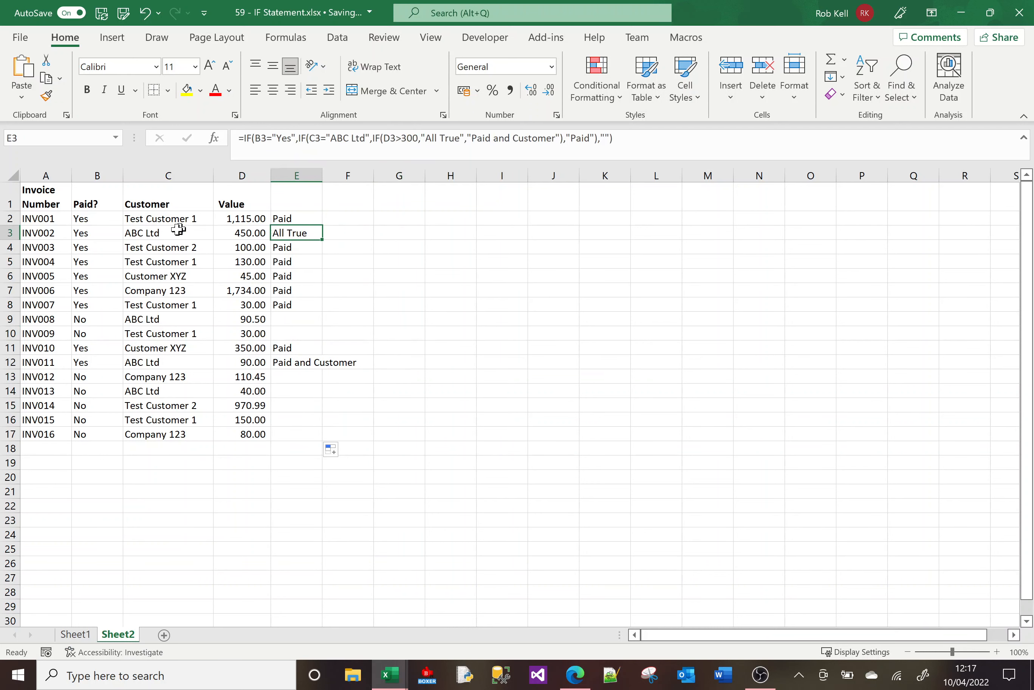
{"action": "left_click", "coordinate": [102, 231]}
{"action": "left_click", "coordinate": [145, 232]}
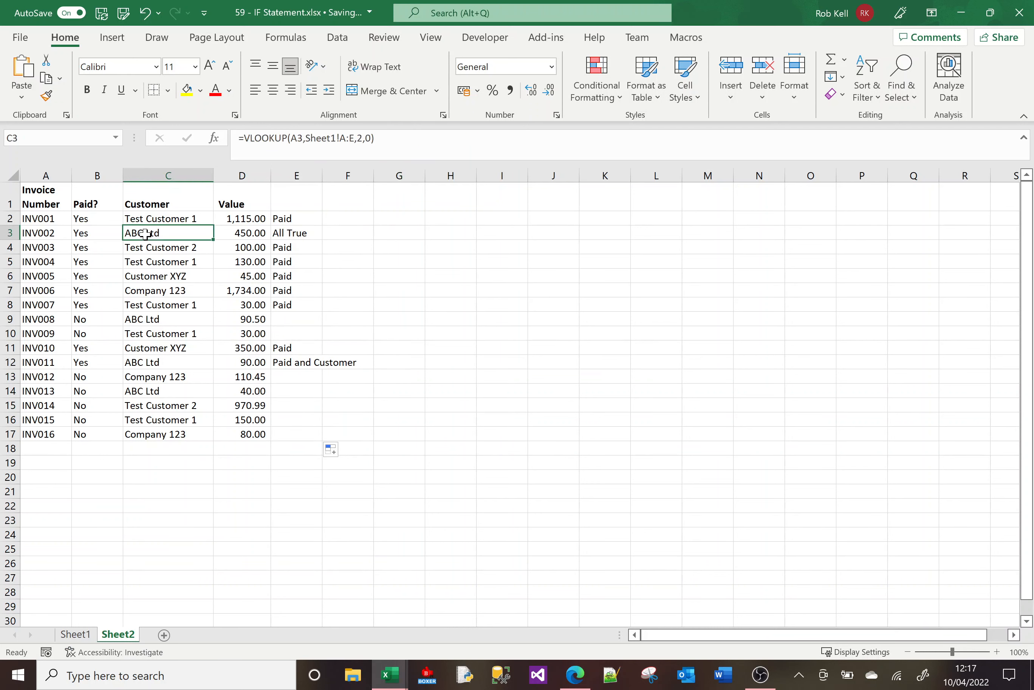
{"action": "left_click", "coordinate": [250, 234]}
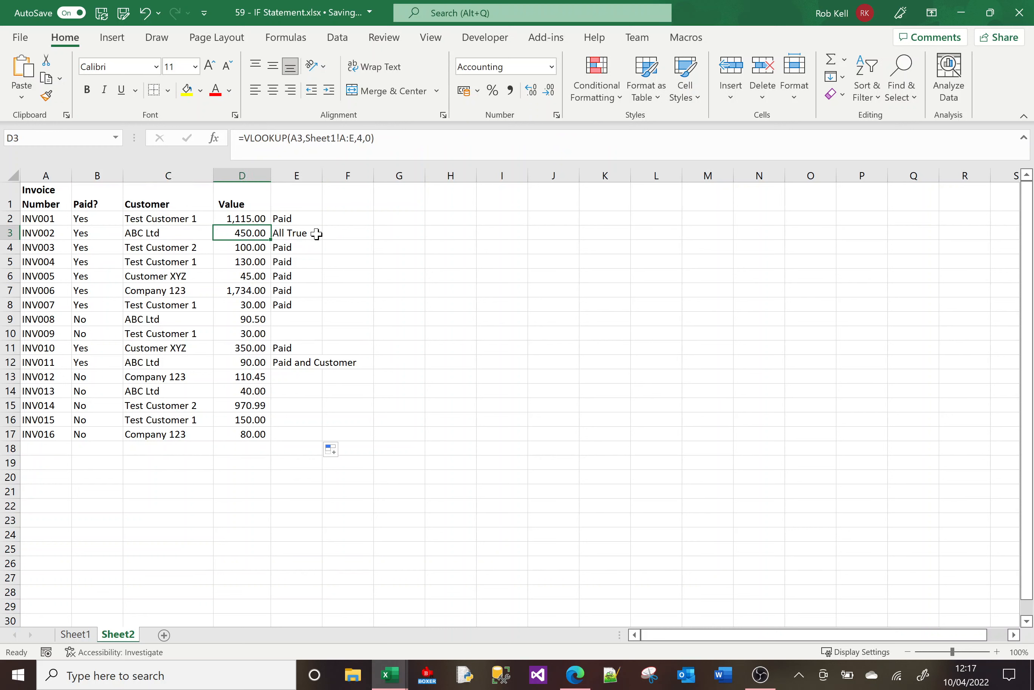
{"action": "left_click", "coordinate": [306, 234]}
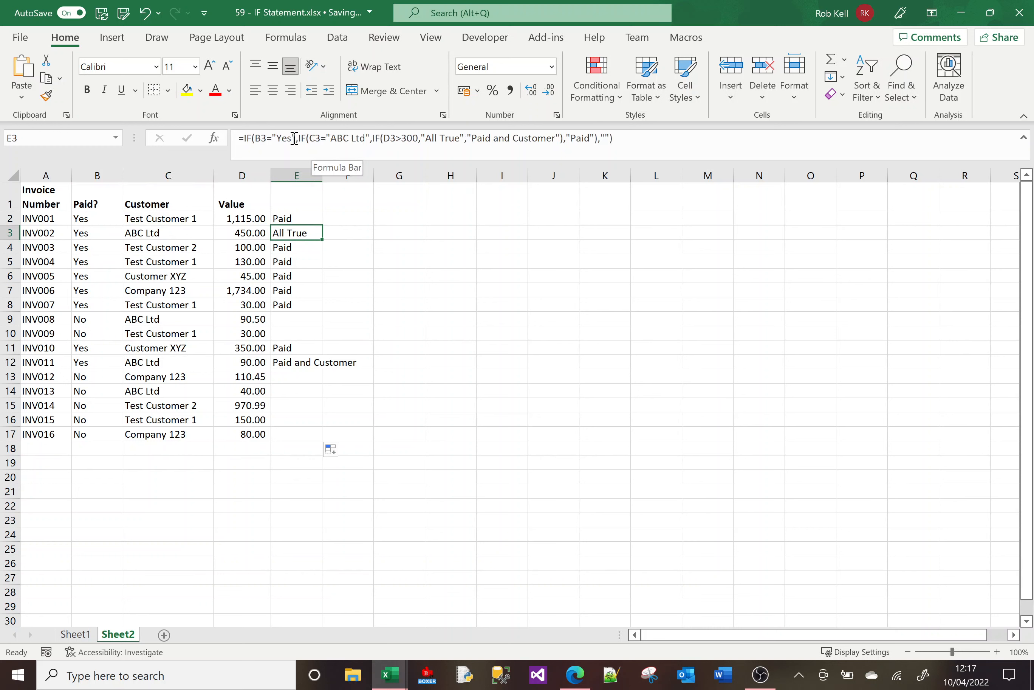
{"action": "left_click", "coordinate": [100, 363]}
{"action": "left_click", "coordinate": [147, 365]}
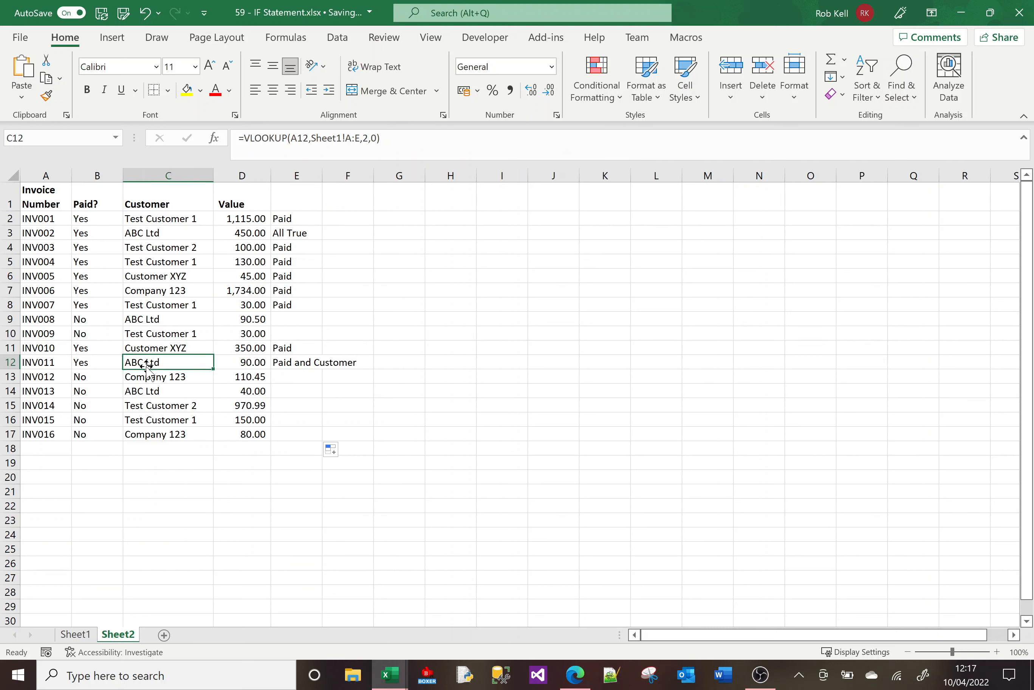
{"action": "left_click", "coordinate": [260, 362]}
{"action": "left_click", "coordinate": [296, 368]}
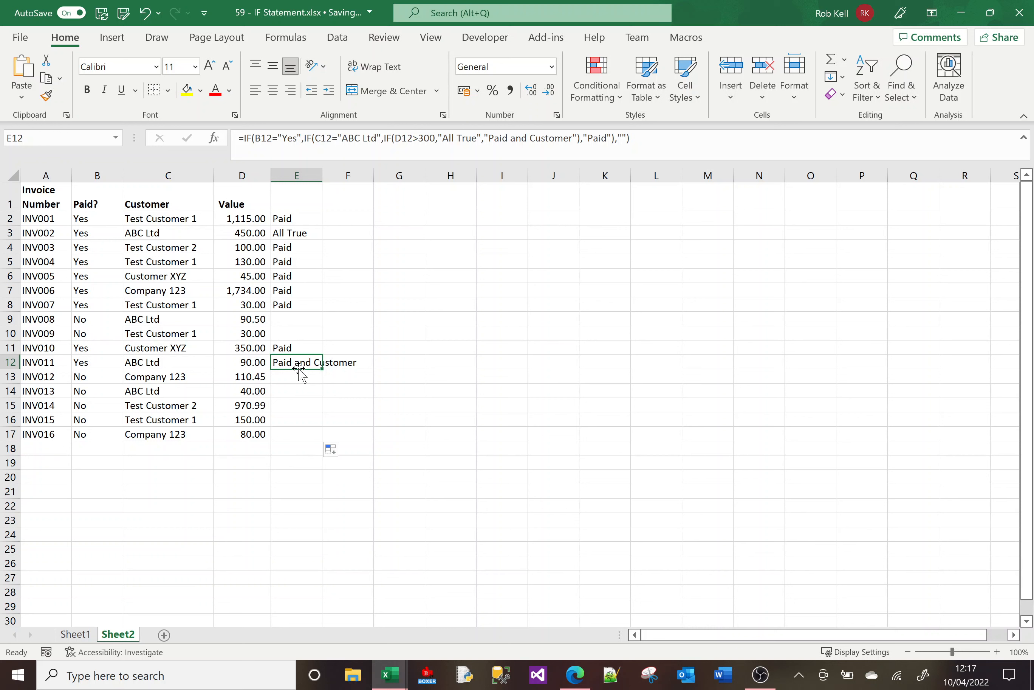
- Review the nested IF results in cells E13, E11, E8, E7 and E5
{"action": "left_click", "coordinate": [292, 377]}
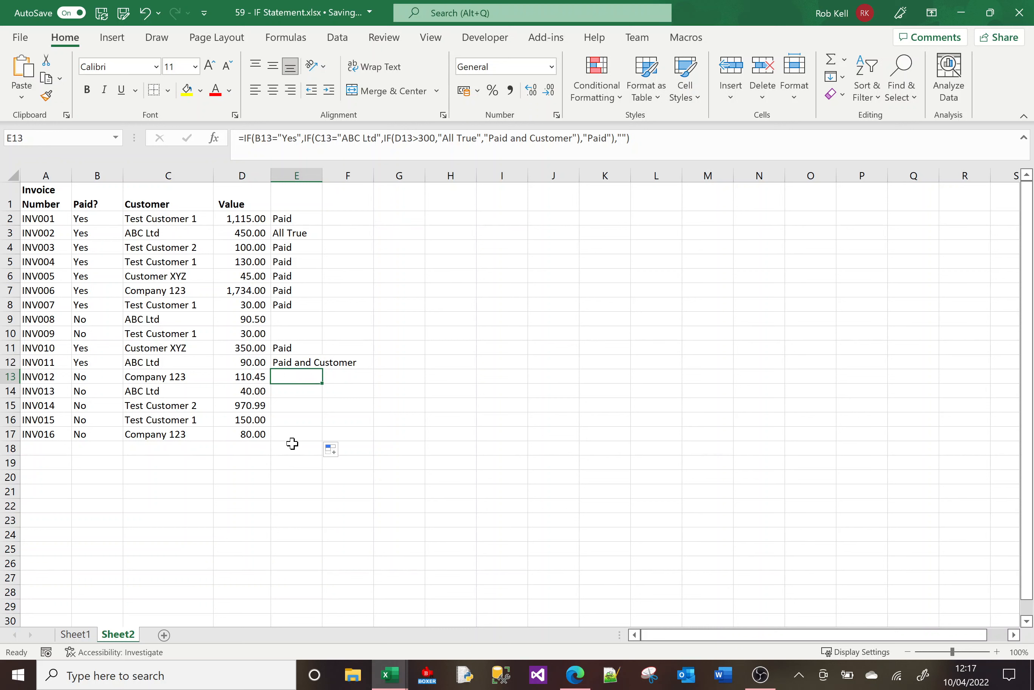
{"action": "left_click", "coordinate": [287, 348]}
{"action": "left_click", "coordinate": [286, 304]}
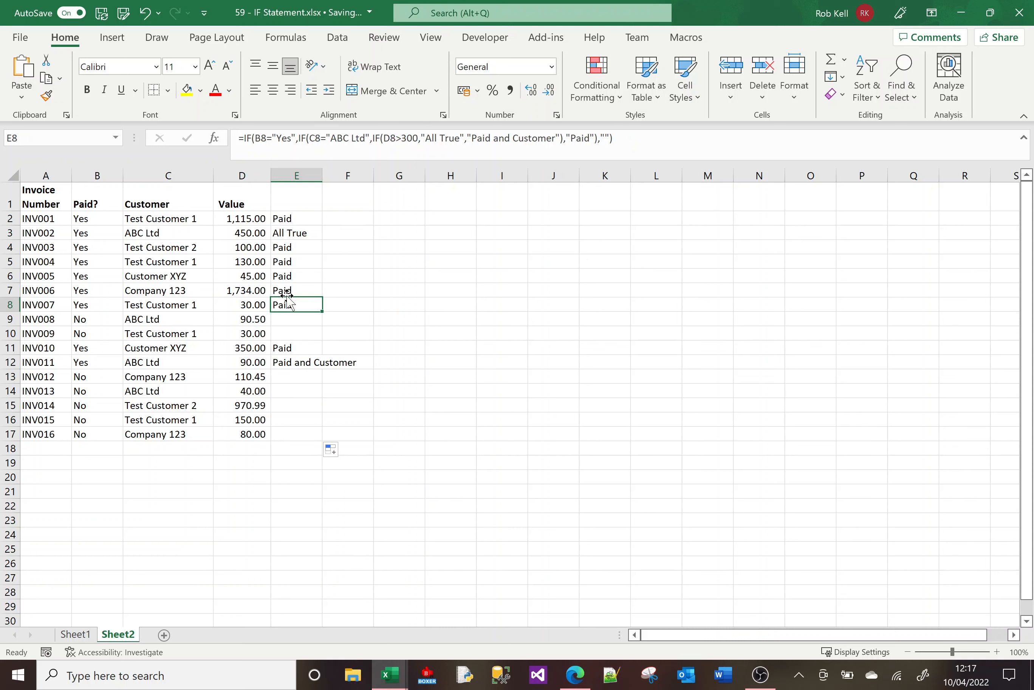
{"action": "left_click", "coordinate": [285, 291]}
{"action": "left_click", "coordinate": [285, 263]}
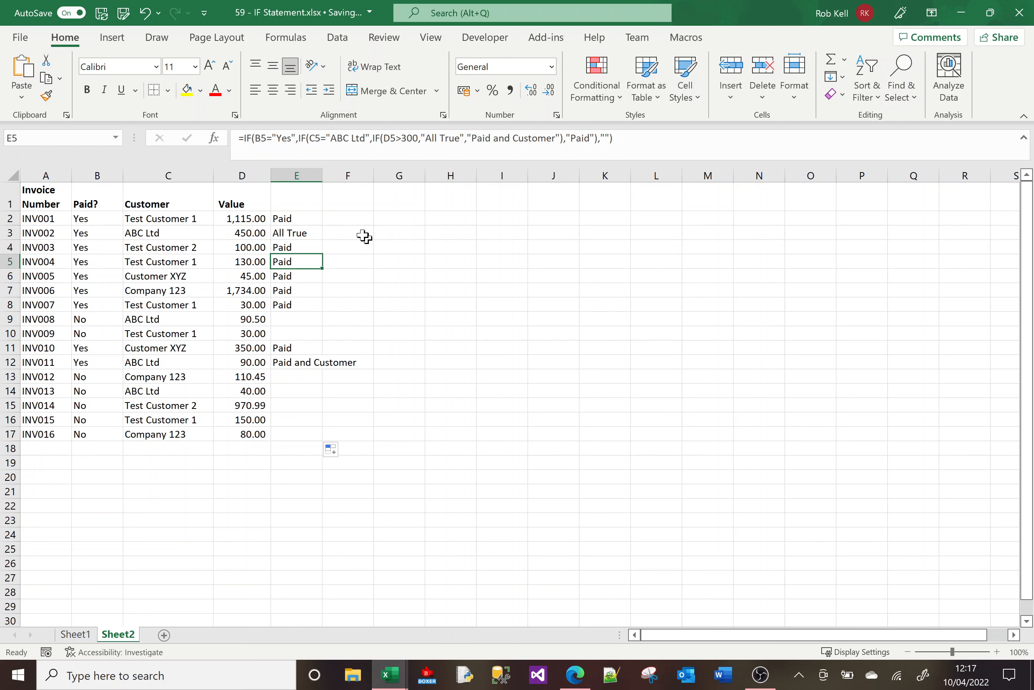
- Clear the three-level nested IF formulas from cells E2 to E17
{"action": "left_click", "coordinate": [303, 221]}
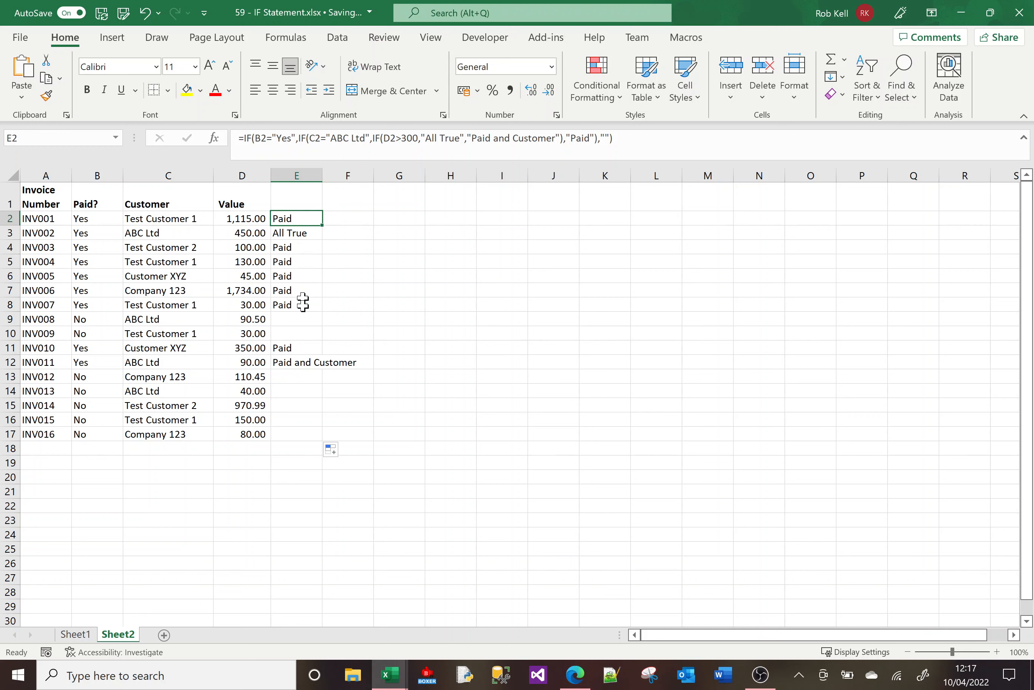
{"action": "left_click", "coordinate": [299, 435], "text": "shift"}
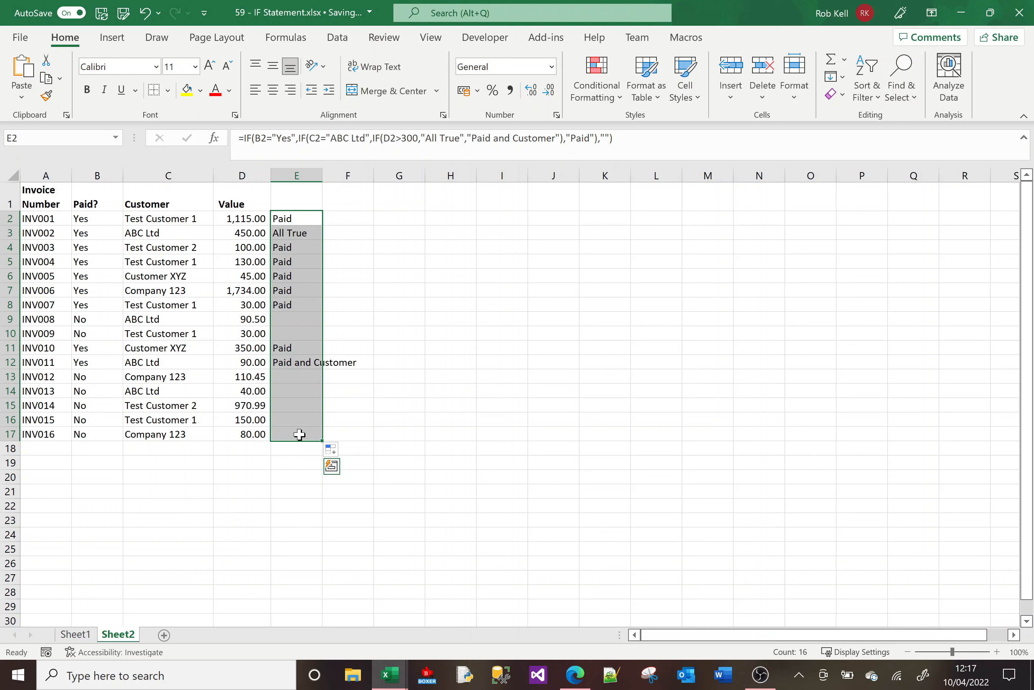
{"action": "key", "text": "Delete"}
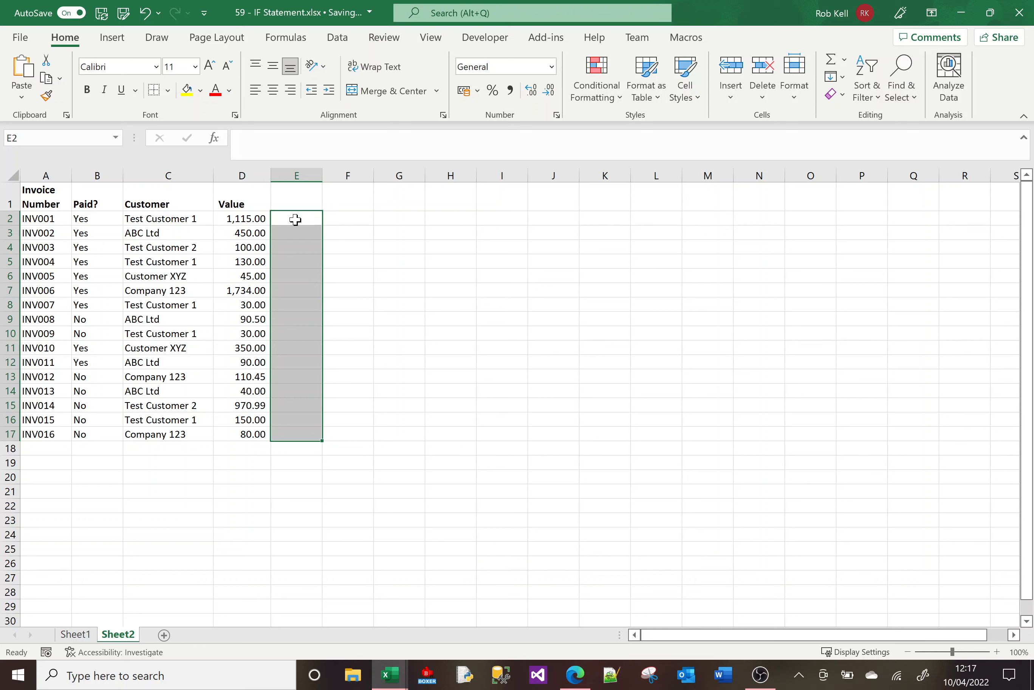
- Inspect the VLOOKUP formula in B2 and its source invoice data on Sheet1, and return to Sheet2
{"action": "left_click", "coordinate": [295, 219]}
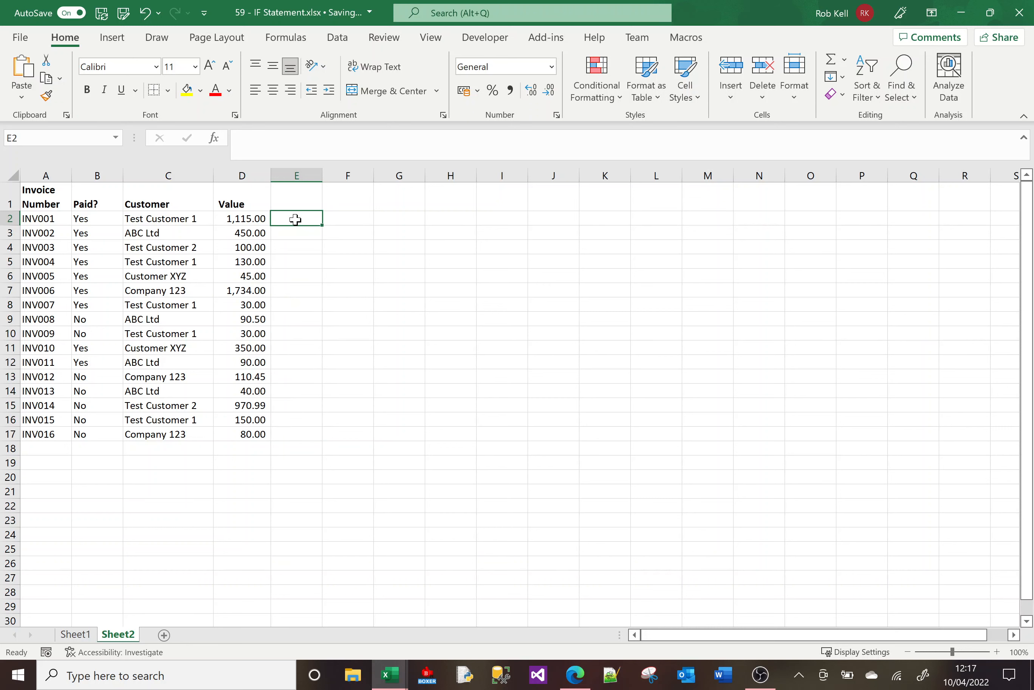
{"action": "left_click", "coordinate": [98, 219]}
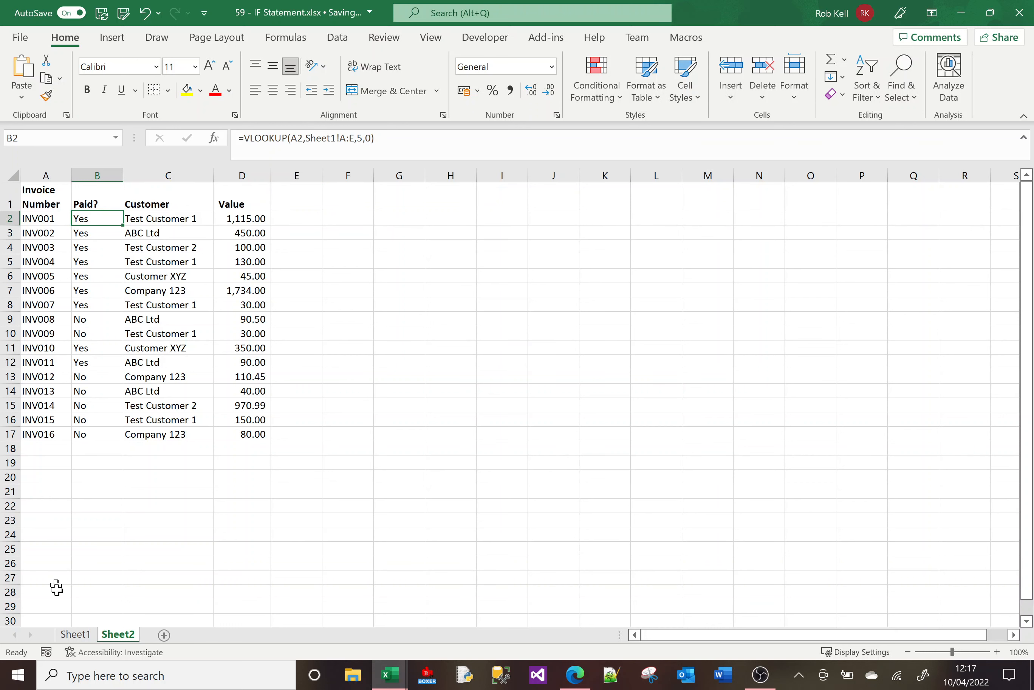
{"action": "left_click", "coordinate": [75, 635]}
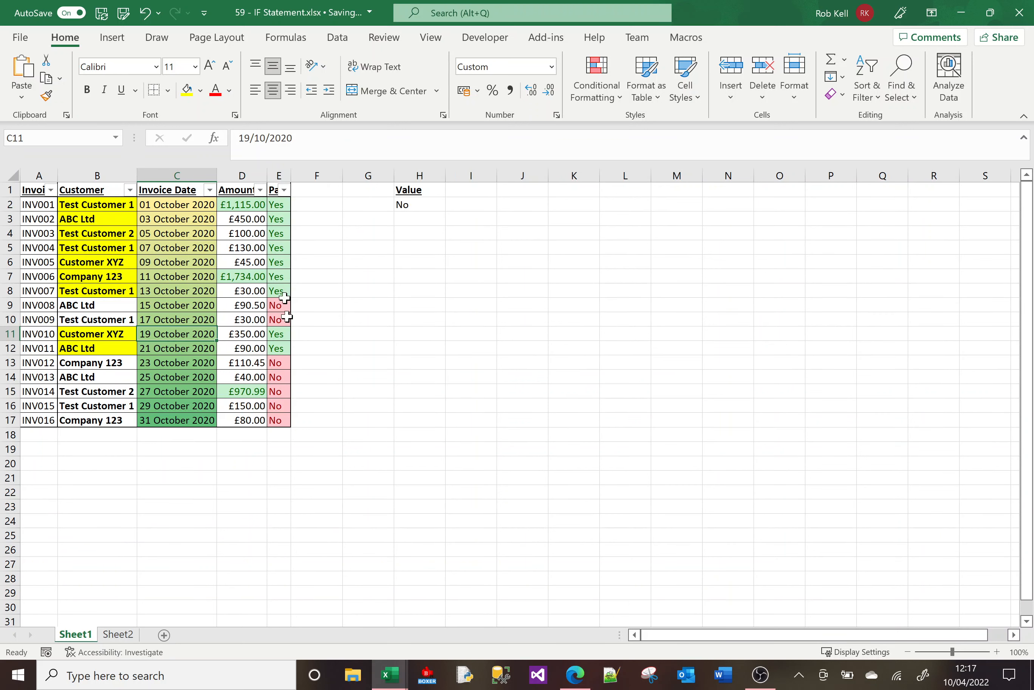
{"action": "left_click", "coordinate": [115, 637]}
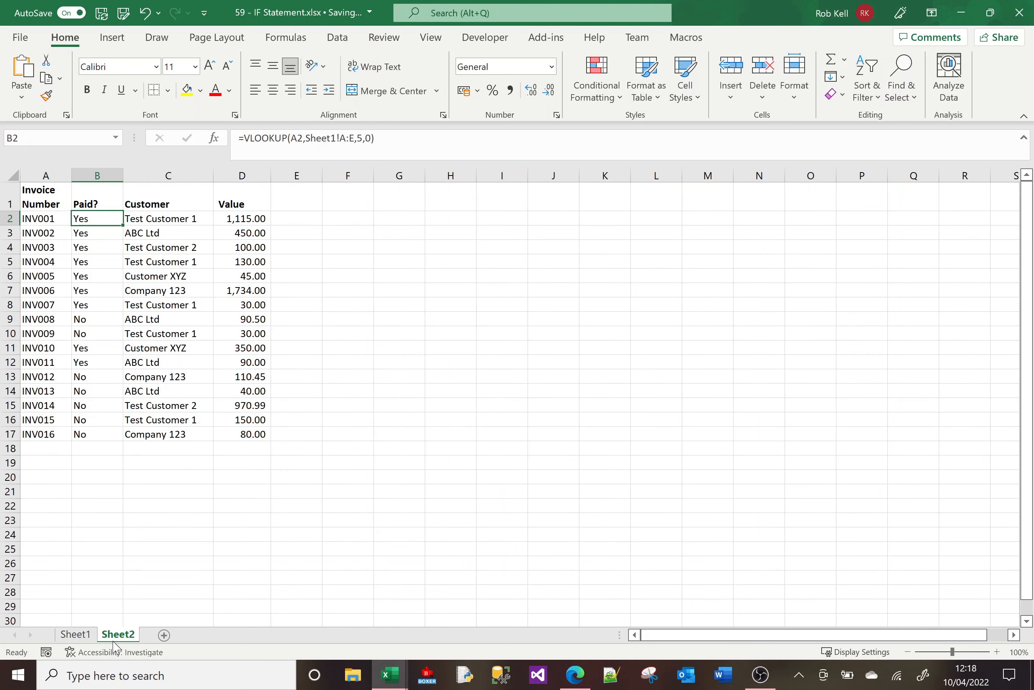
- Enter an IF formula in E2 testing B2="Yes" that returns TRUE or FALSE
{"action": "left_click", "coordinate": [293, 217]}
{"action": "type", "text": "=if("}
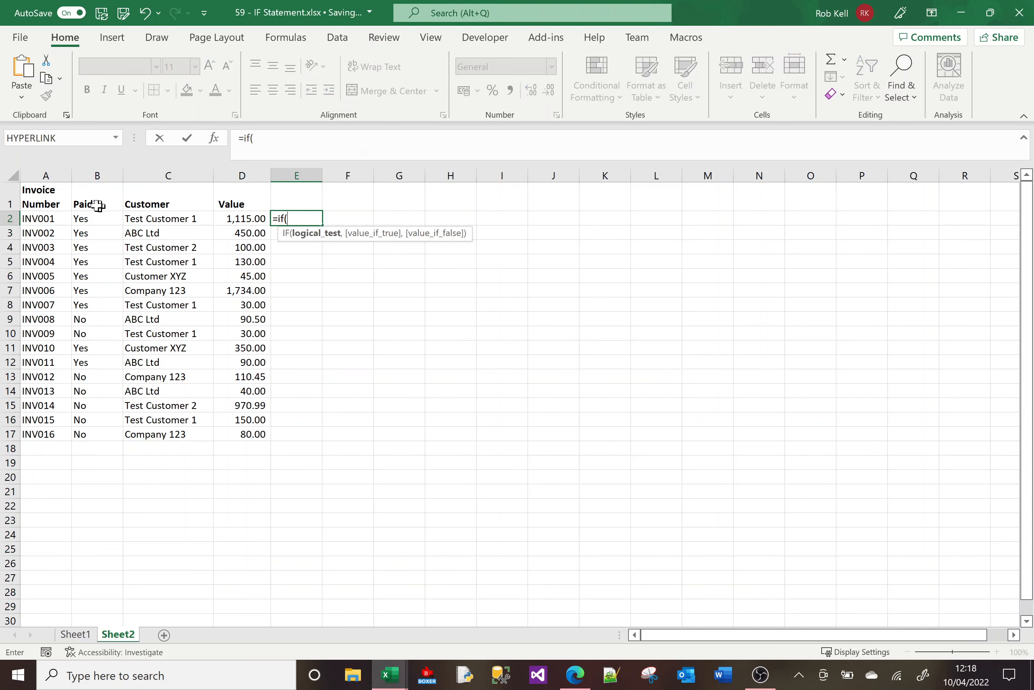
{"action": "left_click", "coordinate": [90, 218]}
{"action": "type", "text": "=\"Yes\""}
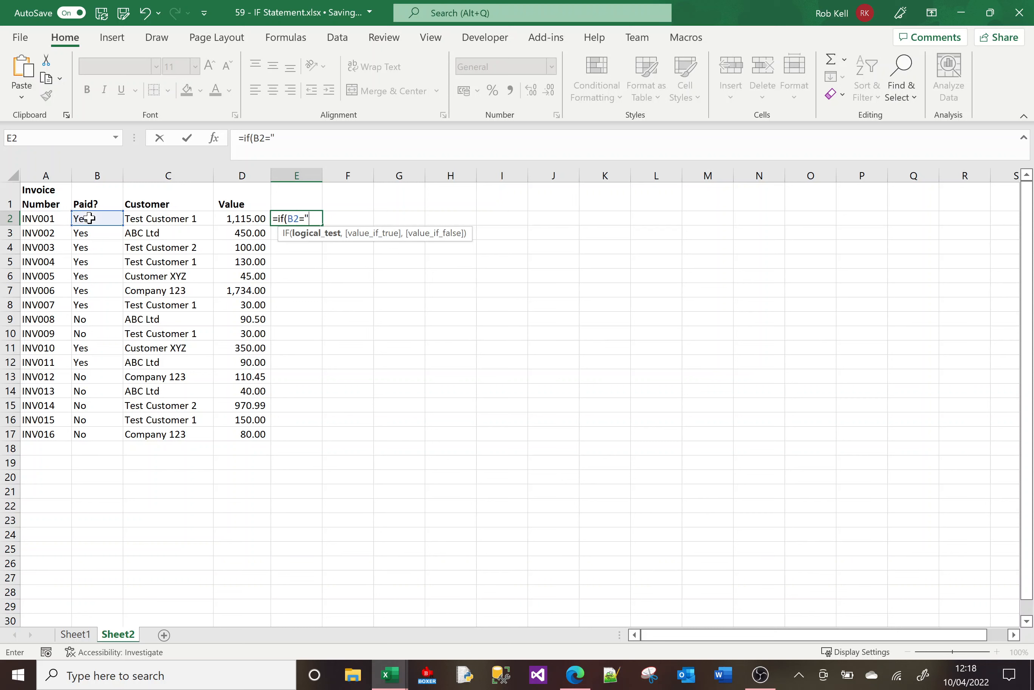
{"action": "type", "text": ","}
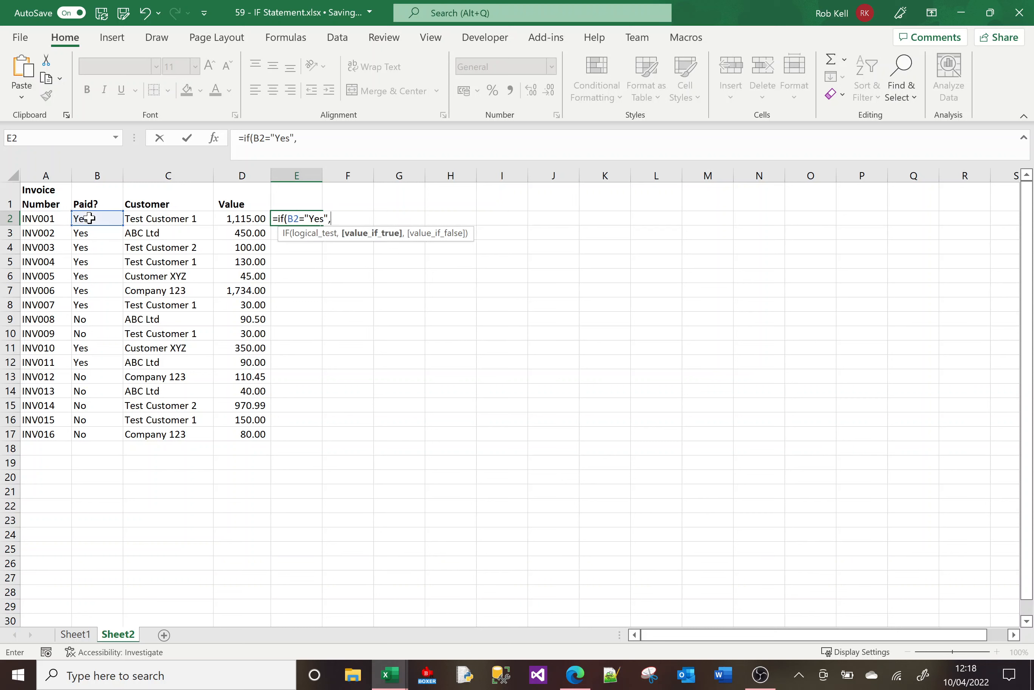
{"action": "type", "text": "TRUE,FALSE)"}
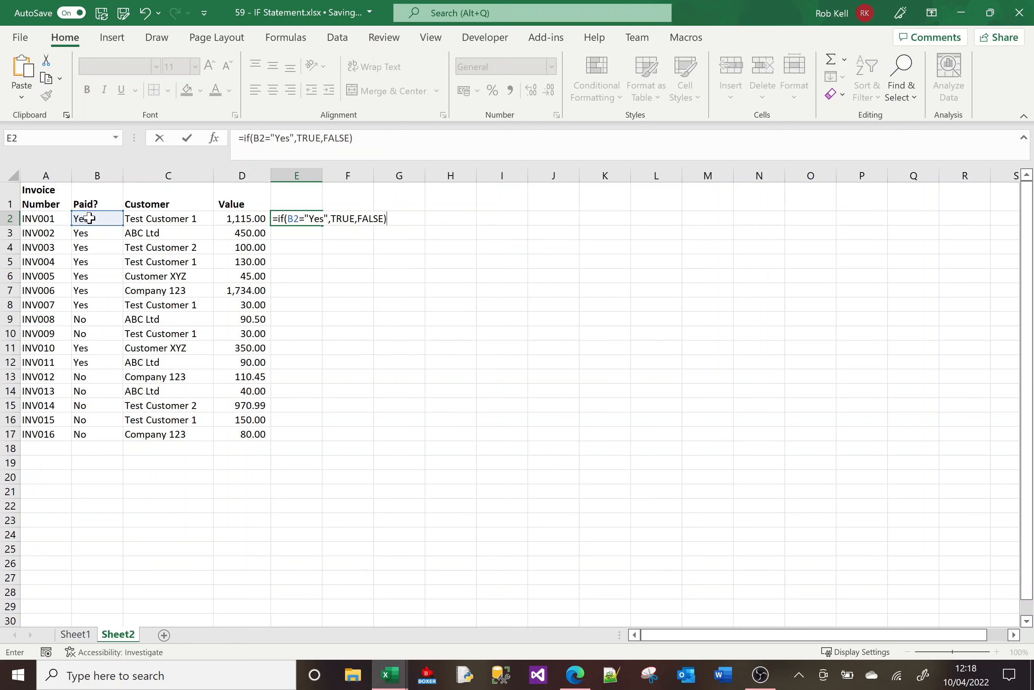
{"action": "key", "text": "Return"}
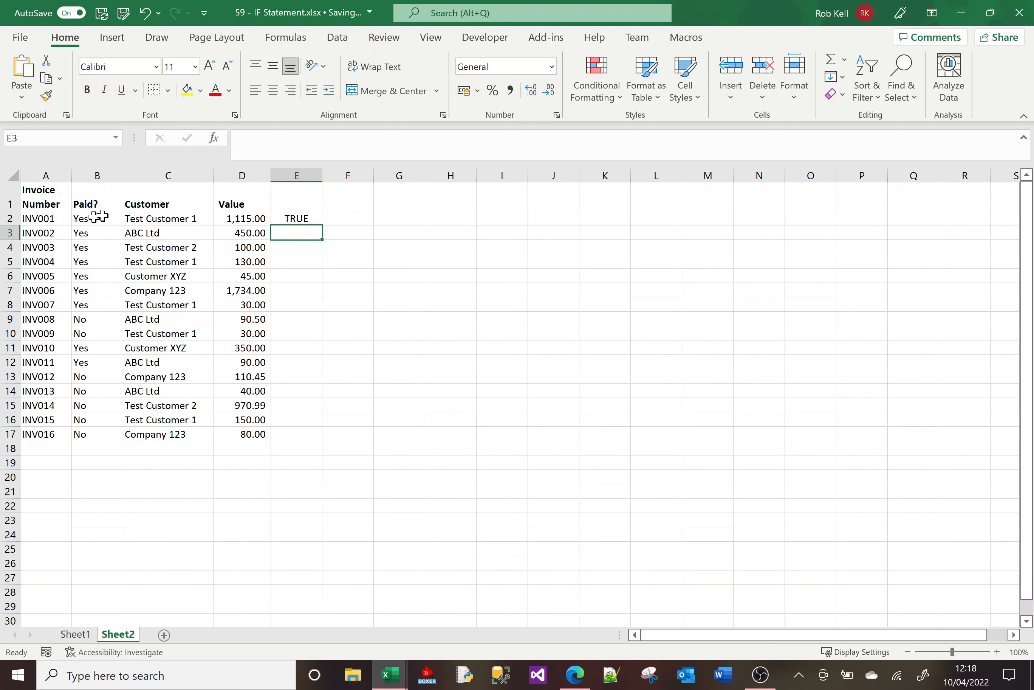
- Fill the TRUE/FALSE IF formula from E2 down to E17
{"action": "left_click", "coordinate": [280, 217]}
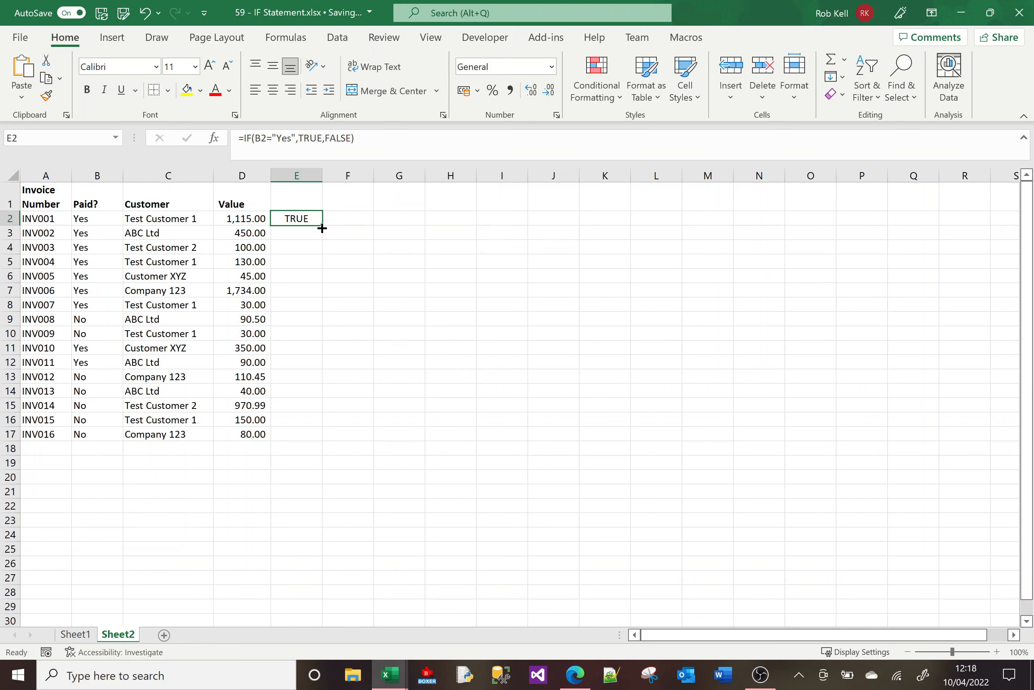
{"action": "double_click", "coordinate": [323, 226]}
{"action": "left_click", "coordinate": [345, 220]}
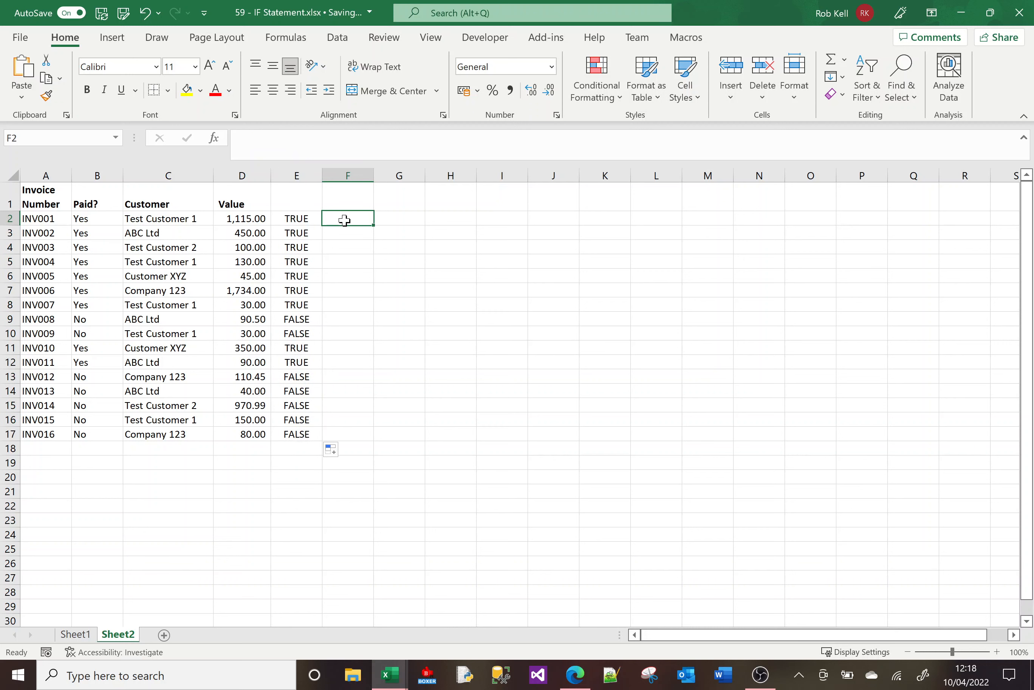
- Copy the VLOOKUP expression from cell B2's formula without its leading equals sign, leaving the cell as it is
{"action": "left_click", "coordinate": [98, 218]}
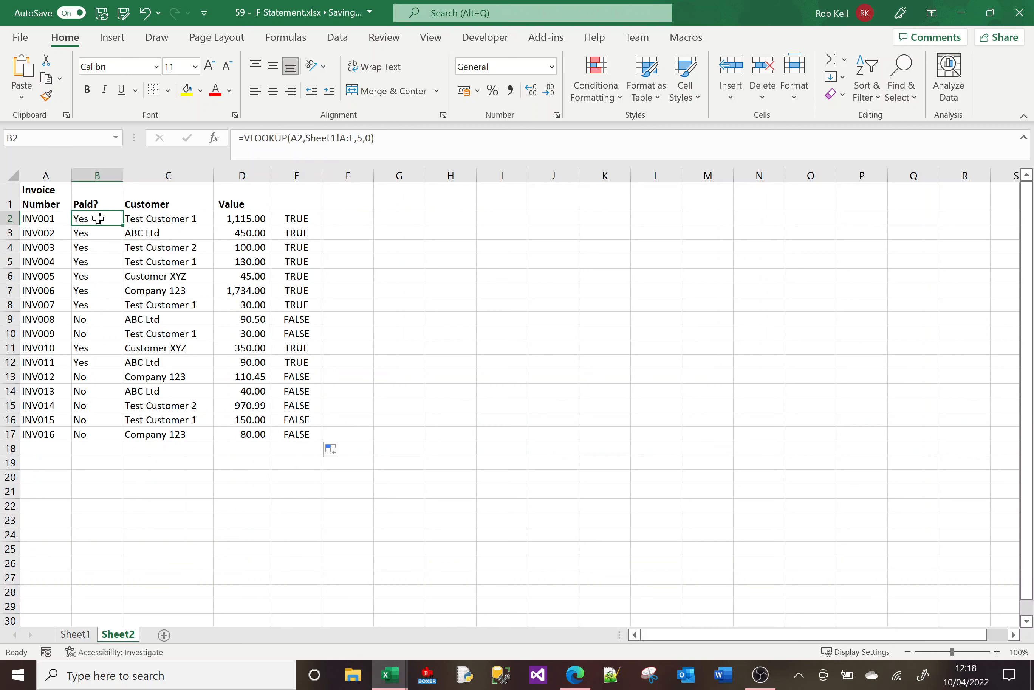
{"action": "left_click_drag", "start_coordinate": [389, 138], "coordinate": [238, 138]}
{"action": "key", "text": "ctrl+c"}
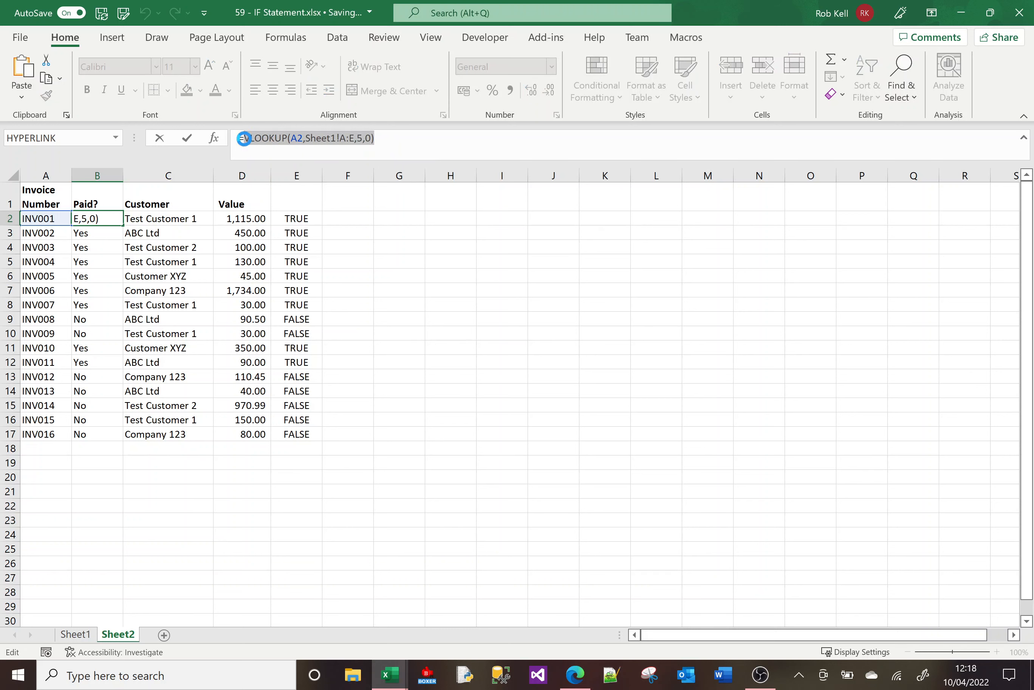
{"action": "key", "text": "Escape"}
- Enter =IF(VLOOKUP(A2,Sheet1!A:E,5,0)="Yes",TRUE,FALSE) in F2, reusing the copied VLOOKUP as the logical test
{"action": "left_click", "coordinate": [362, 220]}
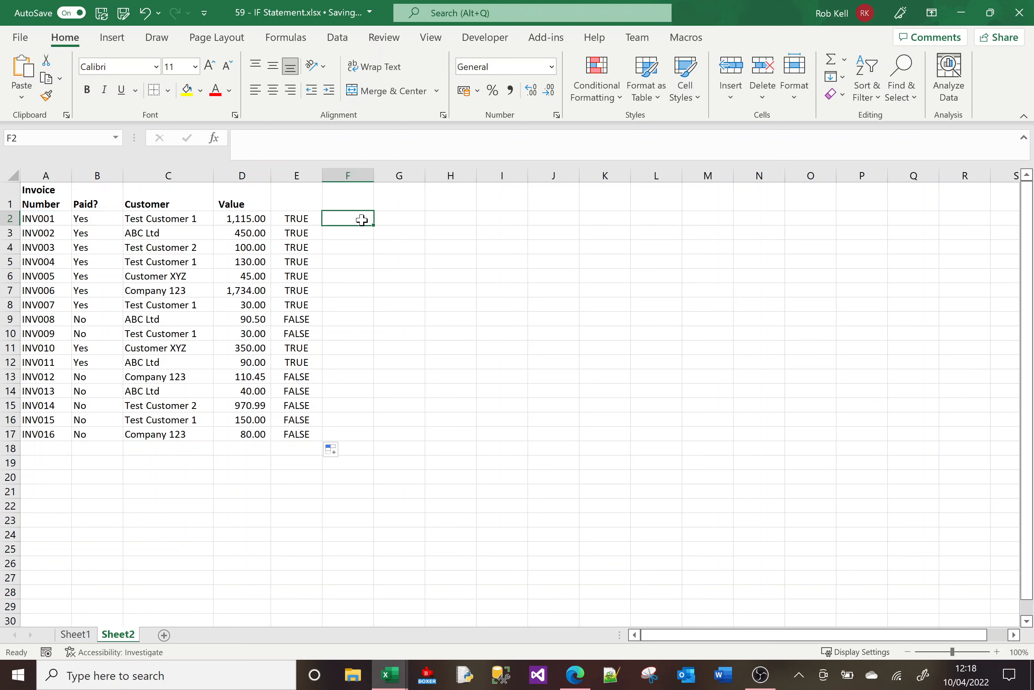
{"action": "type", "text": "="}
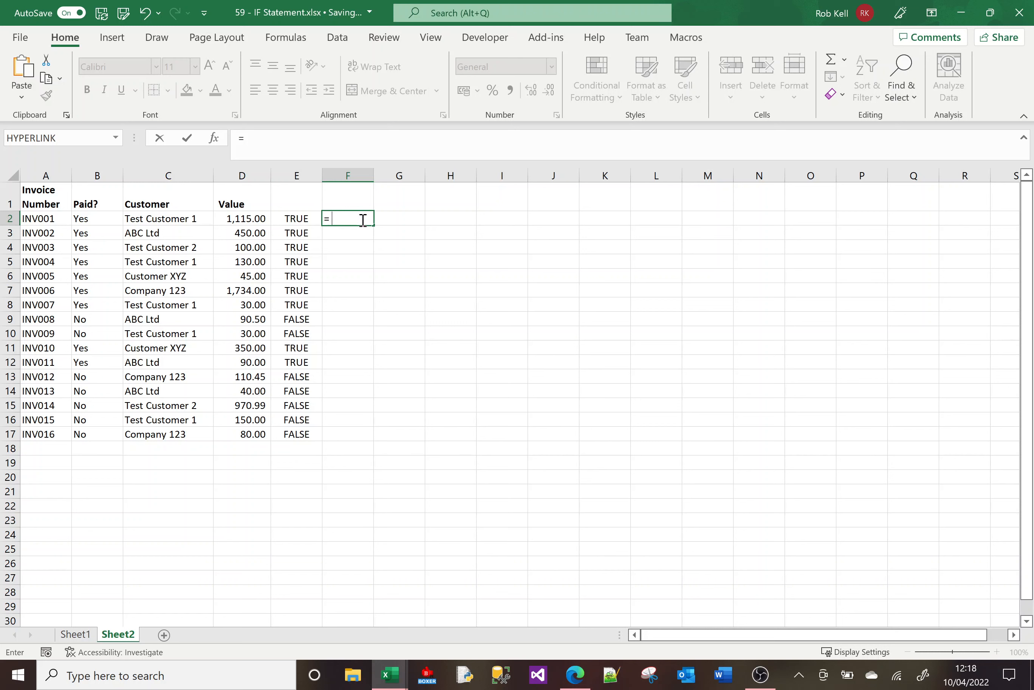
{"action": "type", "text": "if"}
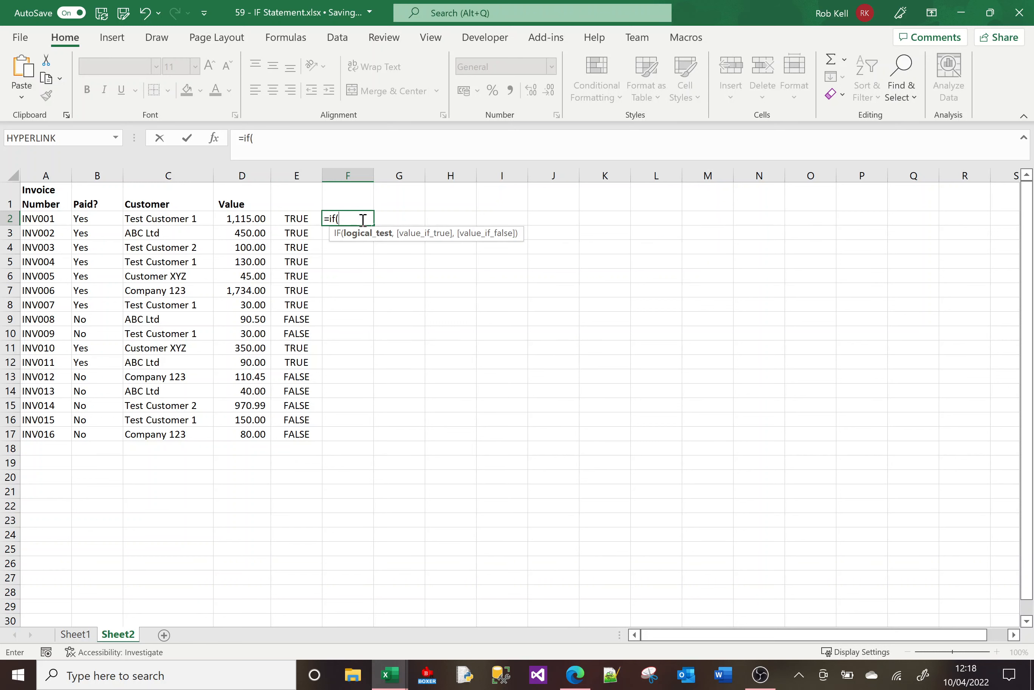
{"action": "type", "text": "("}
{"action": "key", "text": "ctrl+v"}
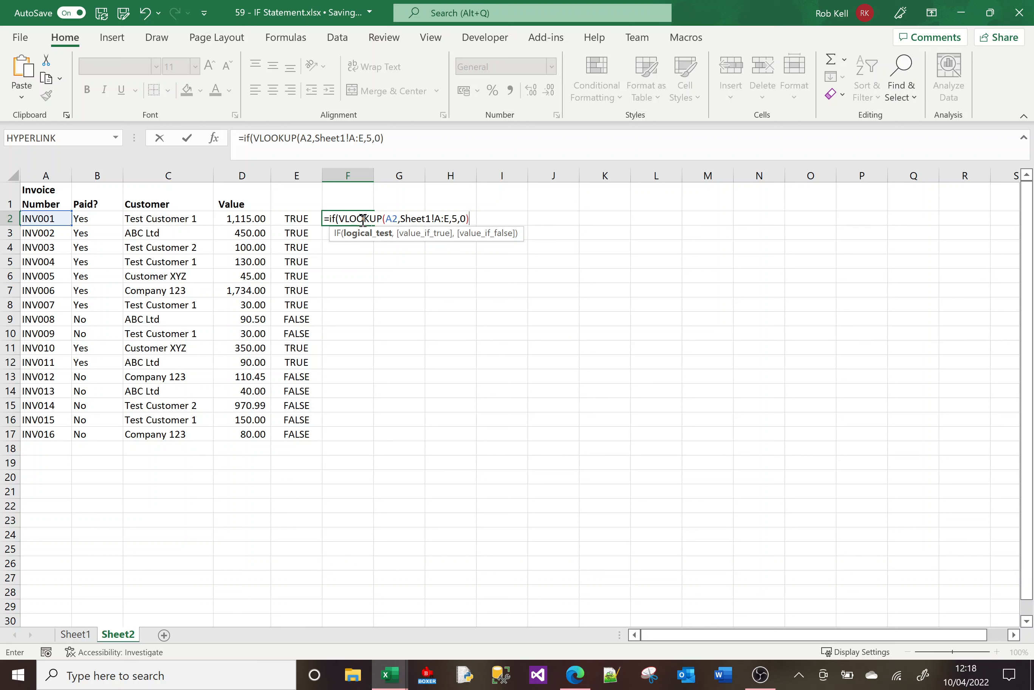
{"action": "type", "text": "=\"Yes\",tru"}
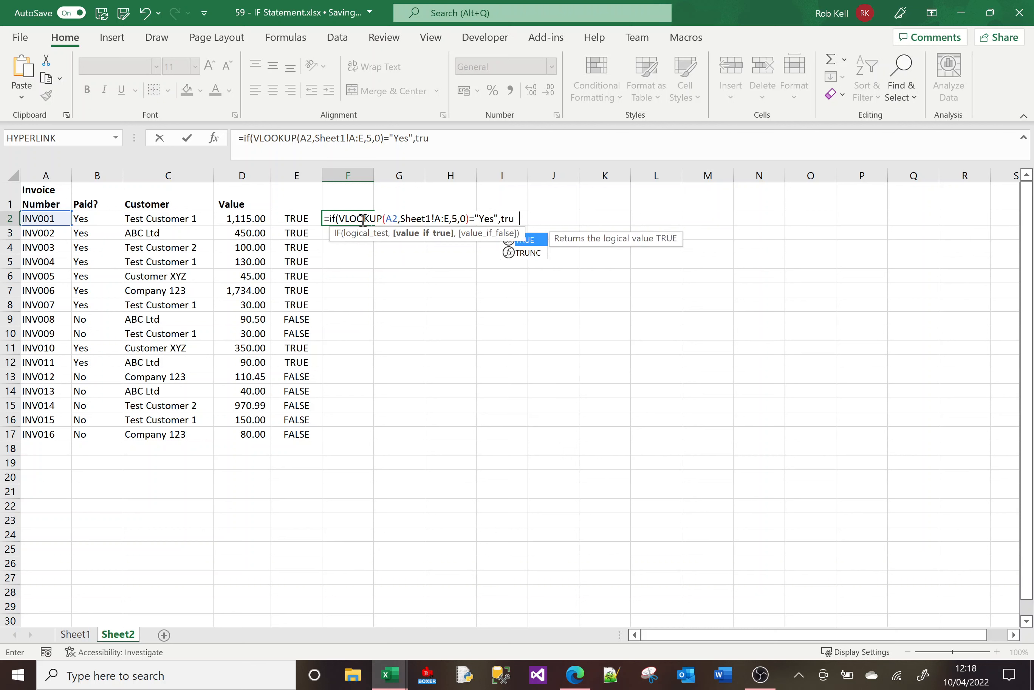
{"action": "key", "text": "Tab"}
{"action": "type", "text": ",fals"}
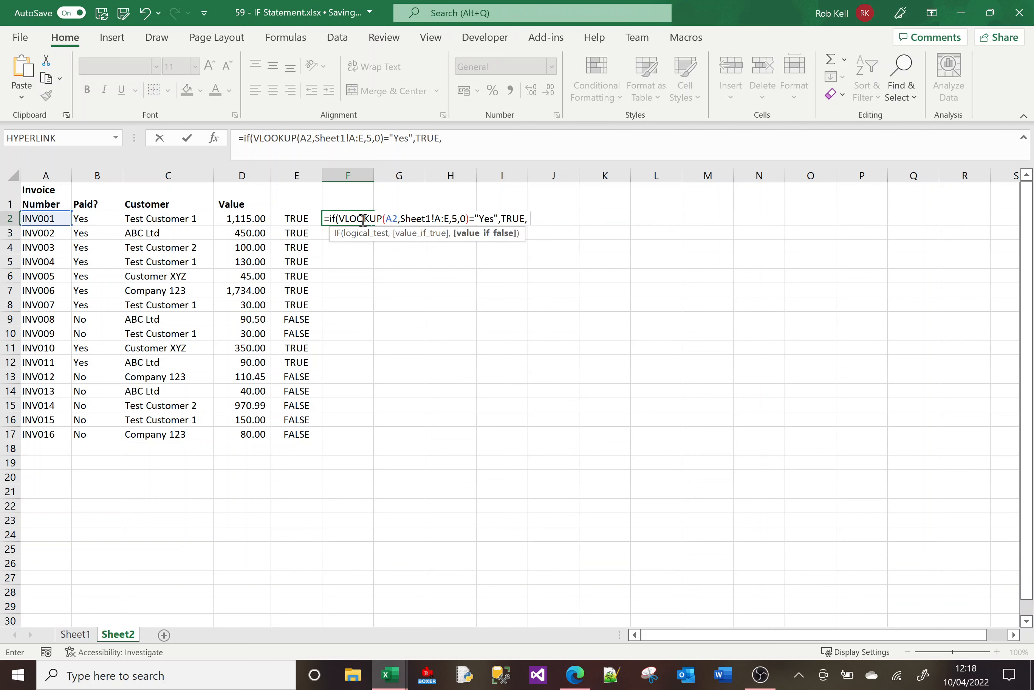
{"action": "key", "text": "Tab"}
{"action": "key", "text": "Return"}
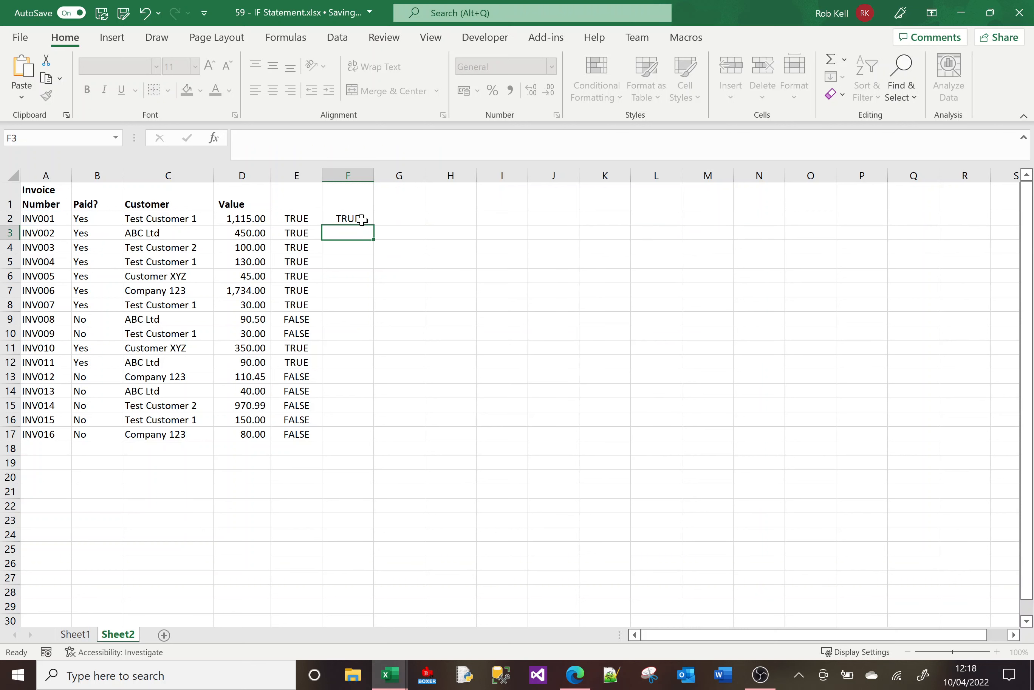
- Fill the combined IF and VLOOKUP formula from F2 down to F17
{"action": "left_click", "coordinate": [367, 221]}
{"action": "double_click", "coordinate": [375, 224]}
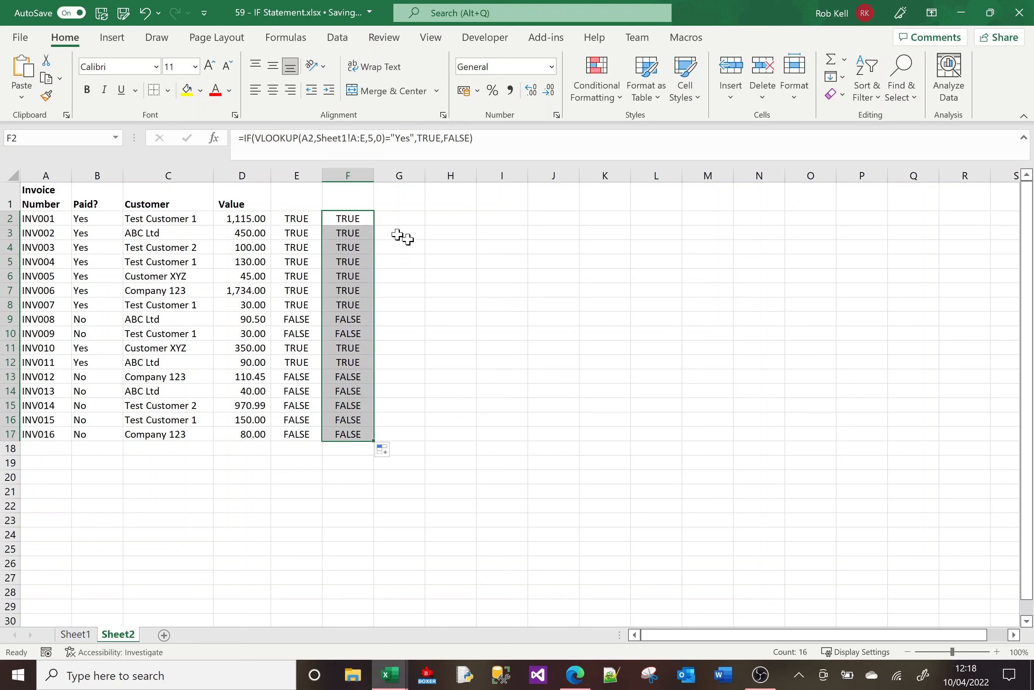
{"action": "left_click", "coordinate": [418, 245]}
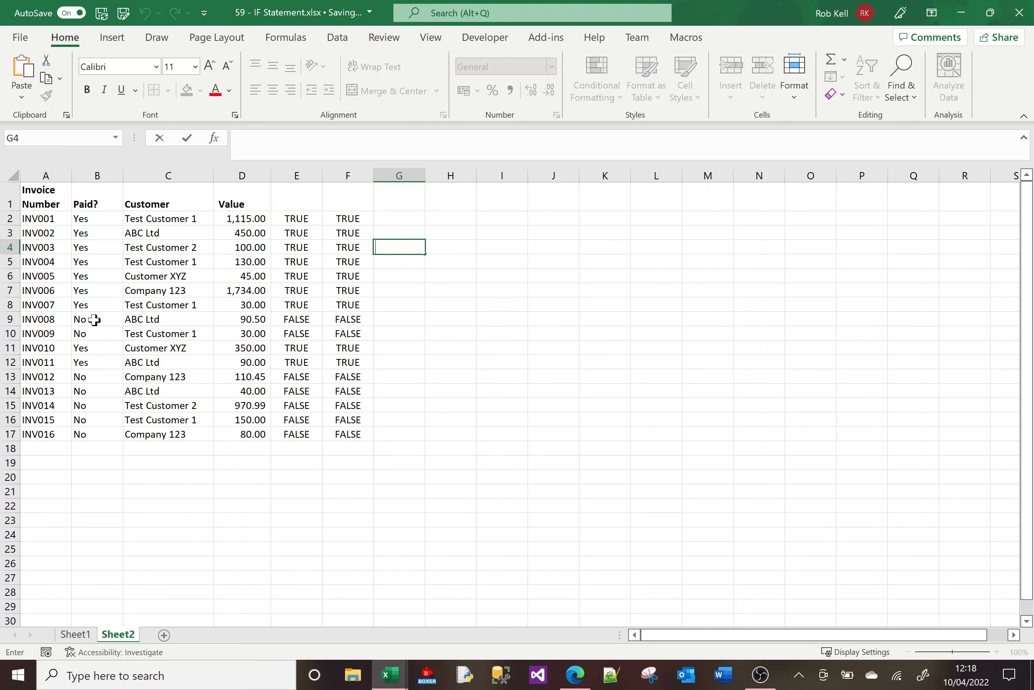
- Change the paid status of invoice INV008 in cell E9 on Sheet1 to Yes
{"action": "left_click", "coordinate": [81, 320]}
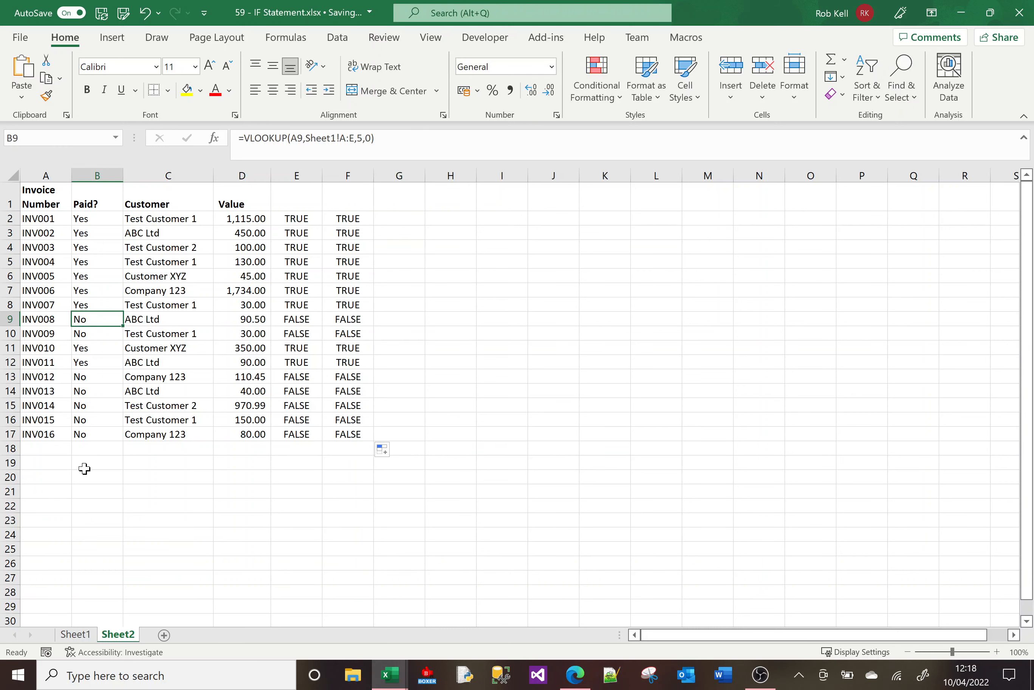
{"action": "left_click", "coordinate": [76, 634]}
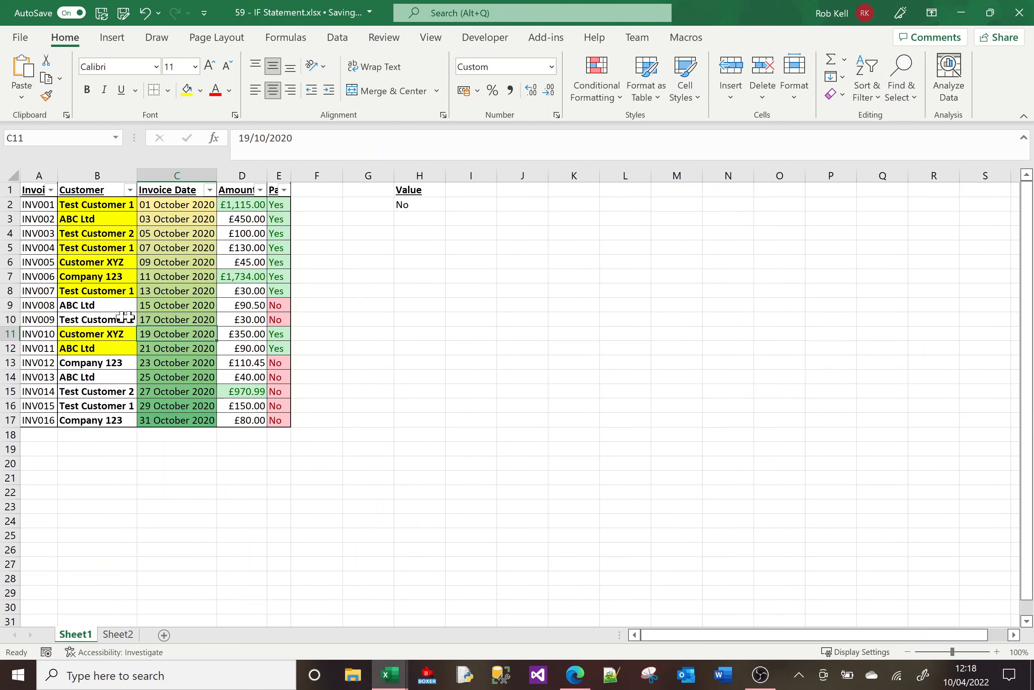
{"action": "left_click", "coordinate": [275, 307]}
{"action": "type", "text": "Yes"}
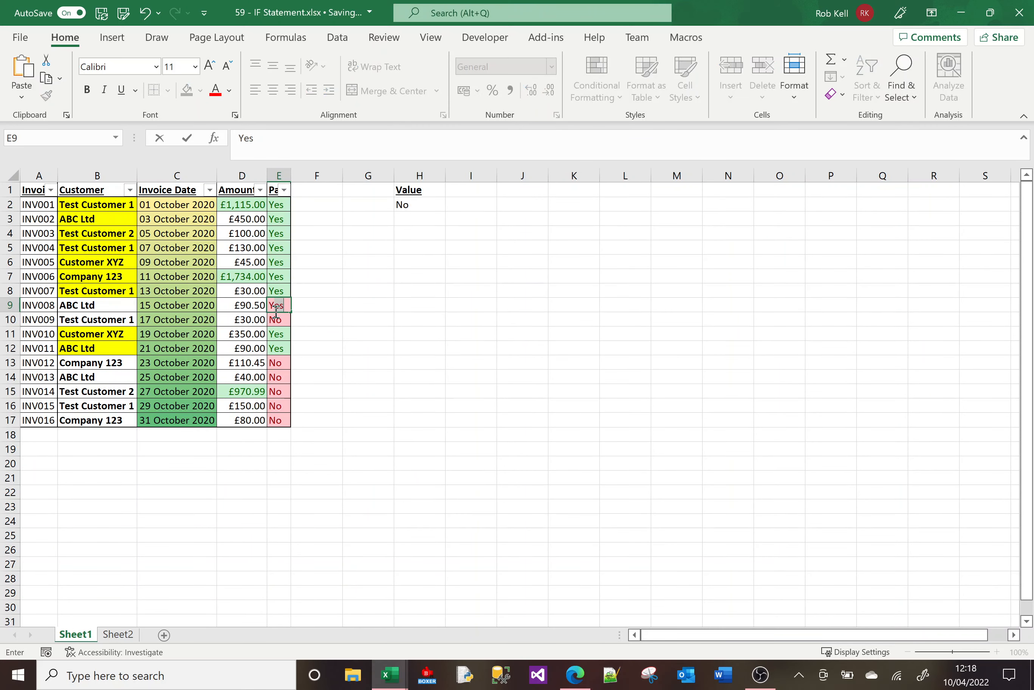
{"action": "key", "text": "Return"}
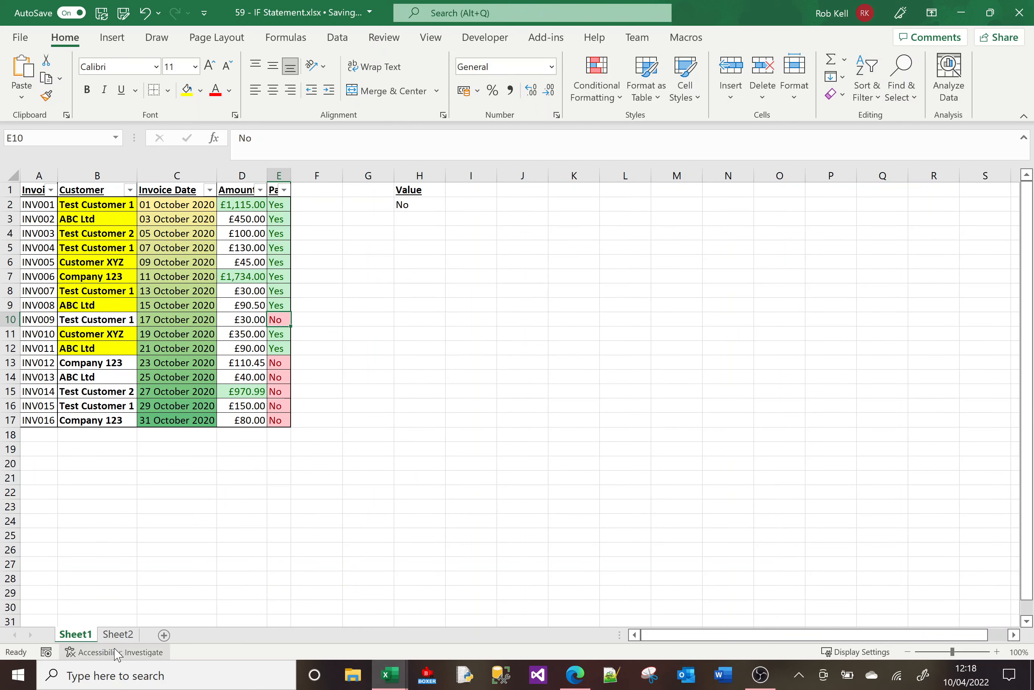
- Return to Sheet2 and compare the INV008 results and formulas in E9 and F9, examining the VLOOKUP part of F9
{"action": "left_click", "coordinate": [118, 634]}
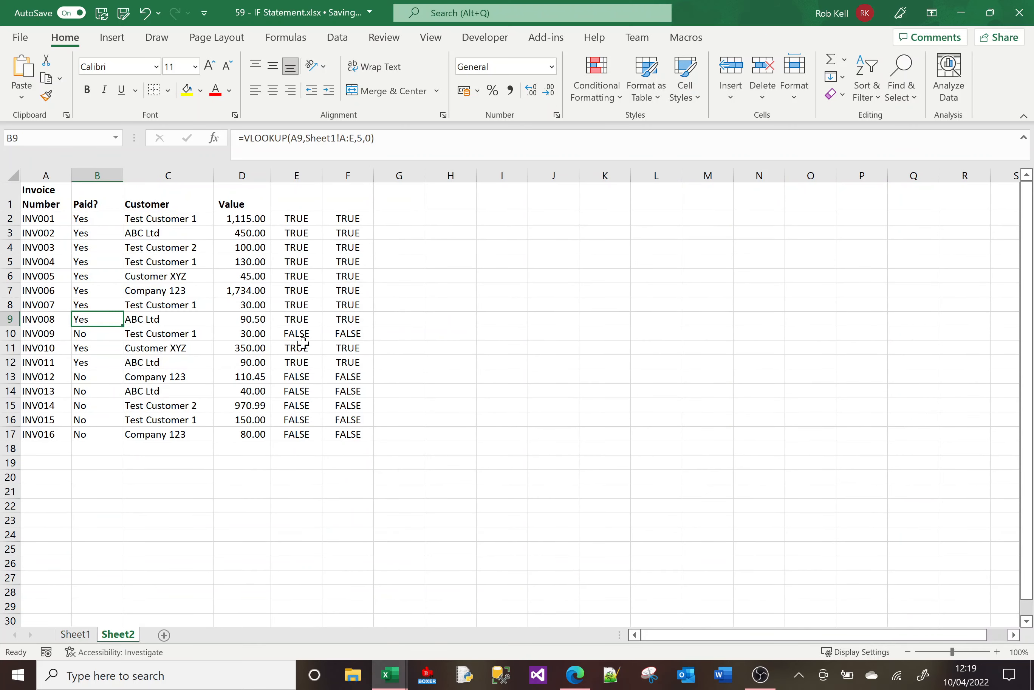
{"action": "left_click", "coordinate": [344, 325]}
{"action": "key", "text": "Left"}
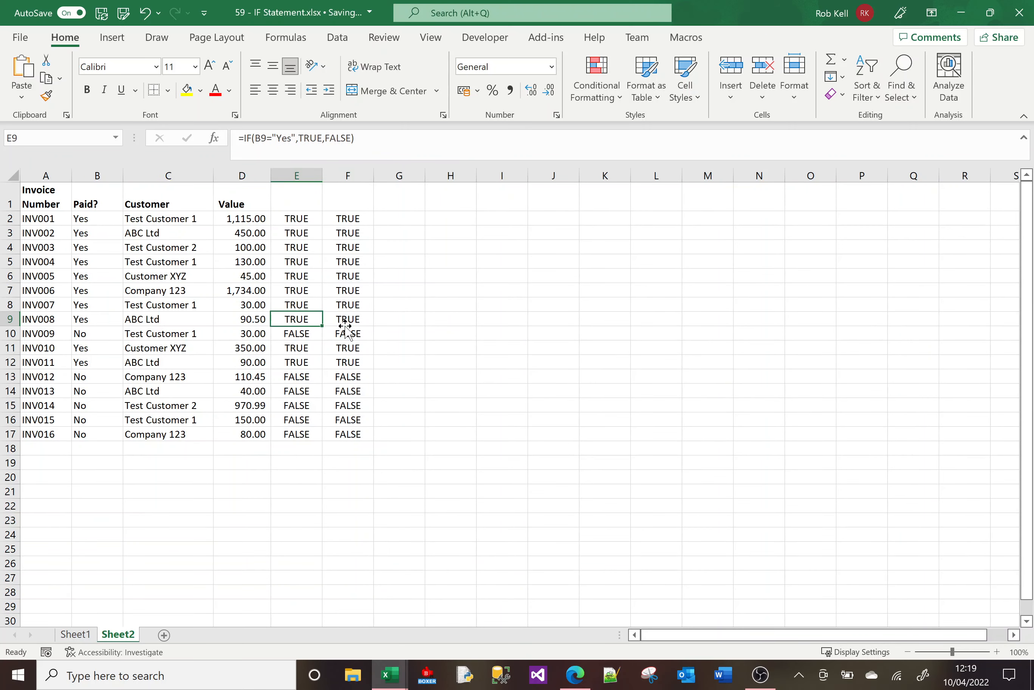
{"action": "key", "text": "Right"}
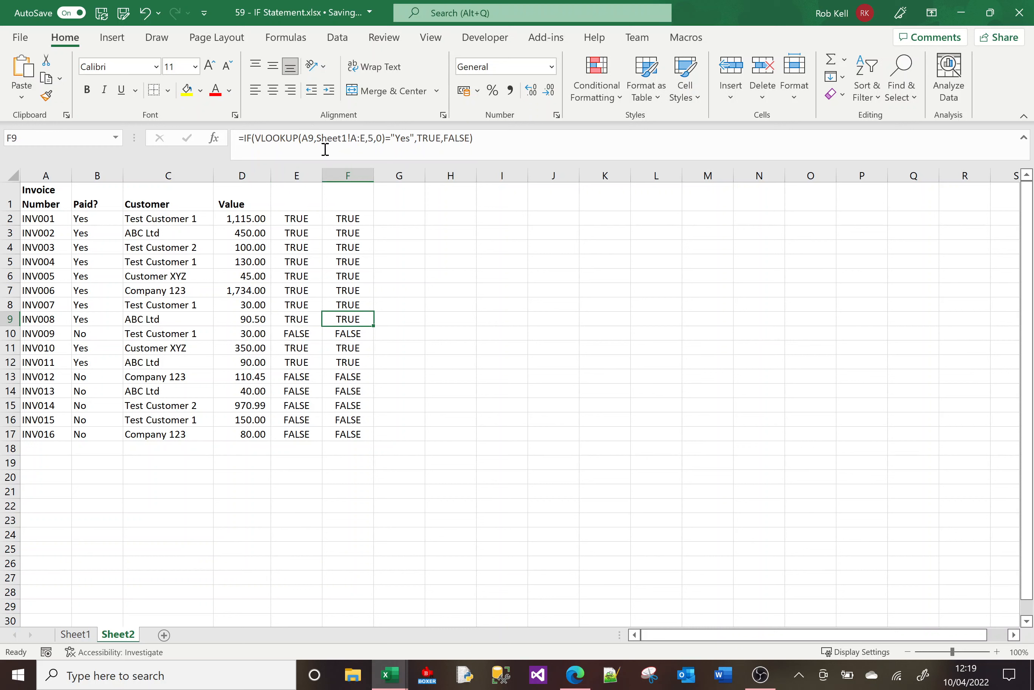
{"action": "left_click", "coordinate": [321, 138]}
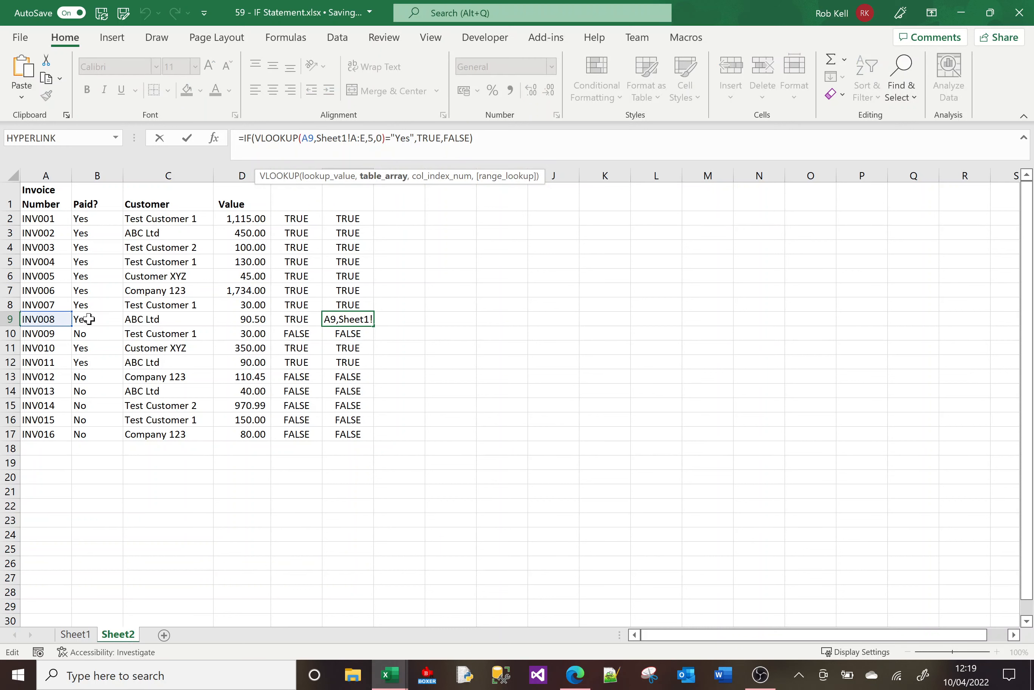